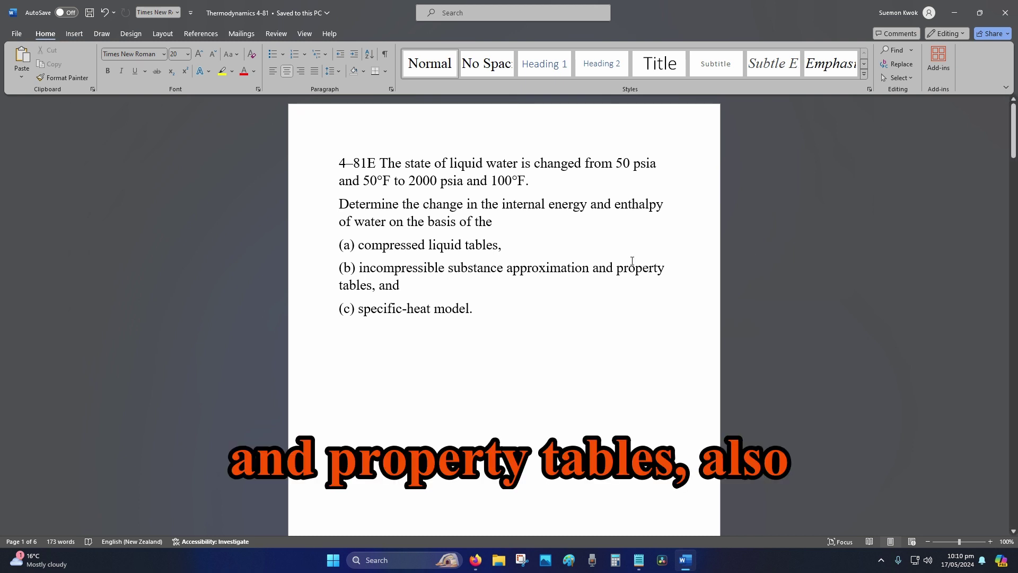
Scroll down to Step 1, which shows the Table A-4E values u1 ≈ 18.07 Btu/lbm, Psat 0.17812 psia and vf 0.01602 ft³/lbm
scroll(631, 262, "down", 1)
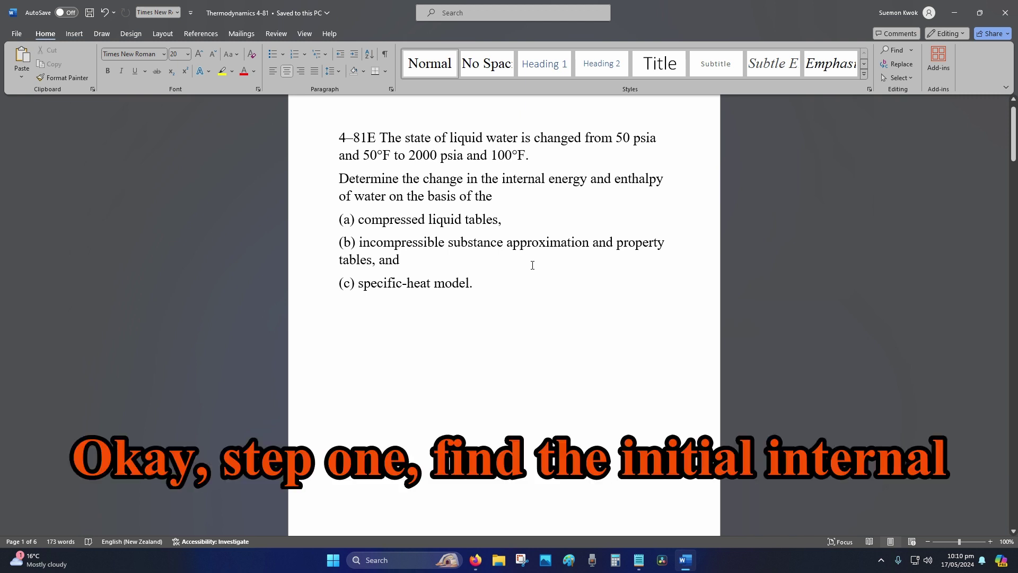
scroll(532, 265, "down", 8)
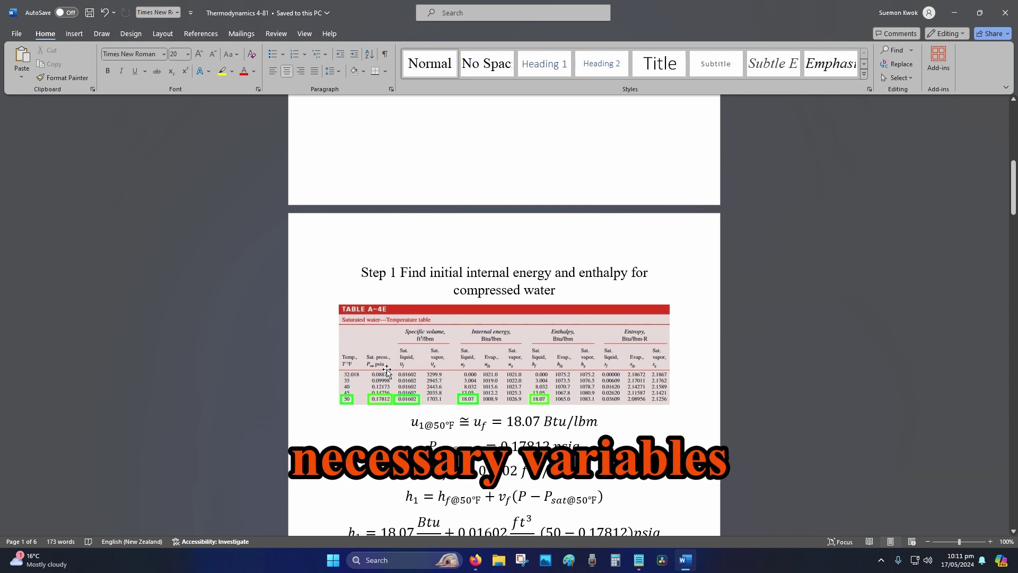
scroll(387, 371, "down", 4)
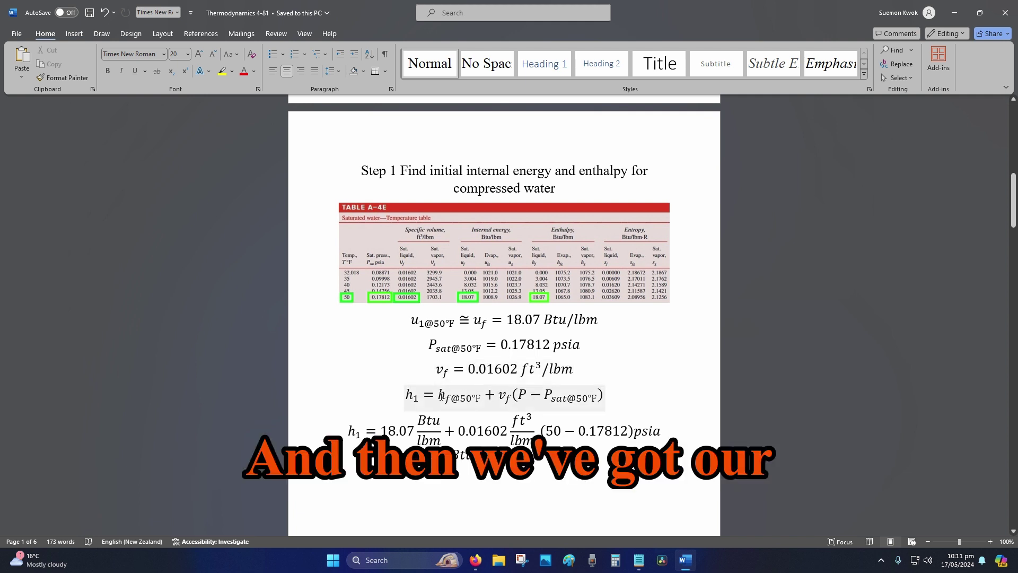
Insert the line 'hf@50°F = 18.07 Btu/lbm' below the v_f value, reusing the existing hf@50°F term and Btu/lbm unit
left_click_drag(438, 397, 479, 400)
key("ctrl+c")
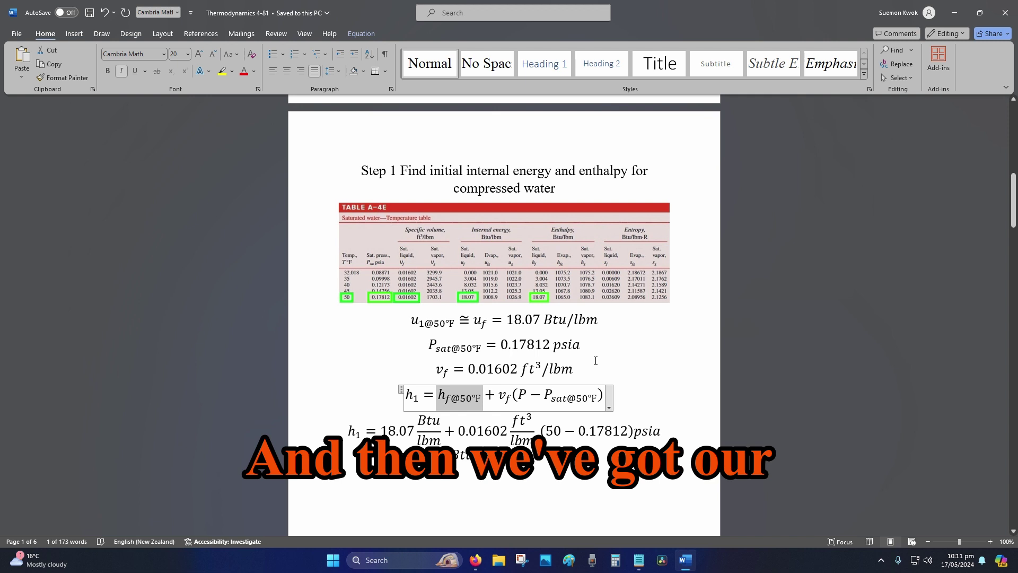
left_click(591, 362)
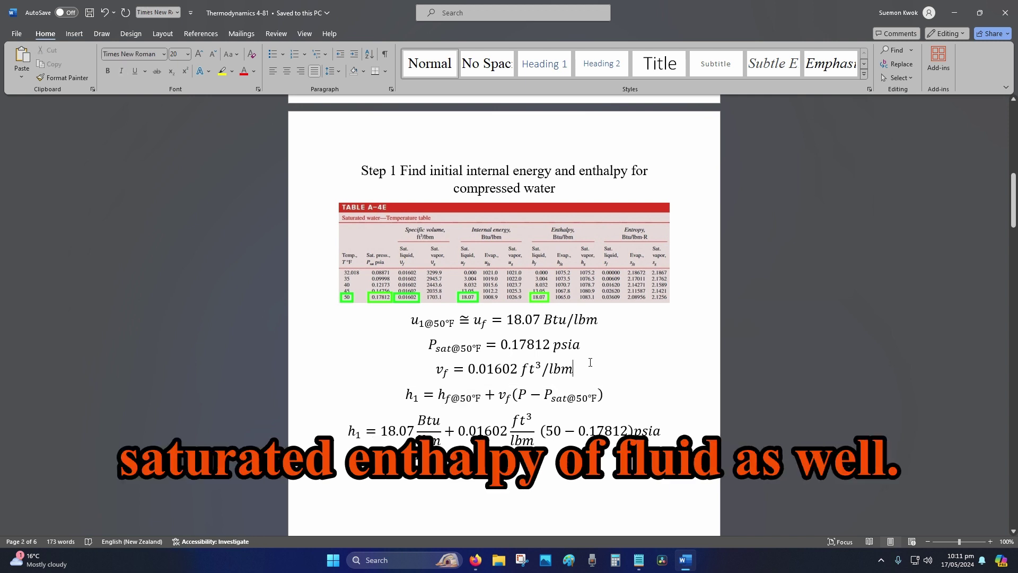
key("Return")
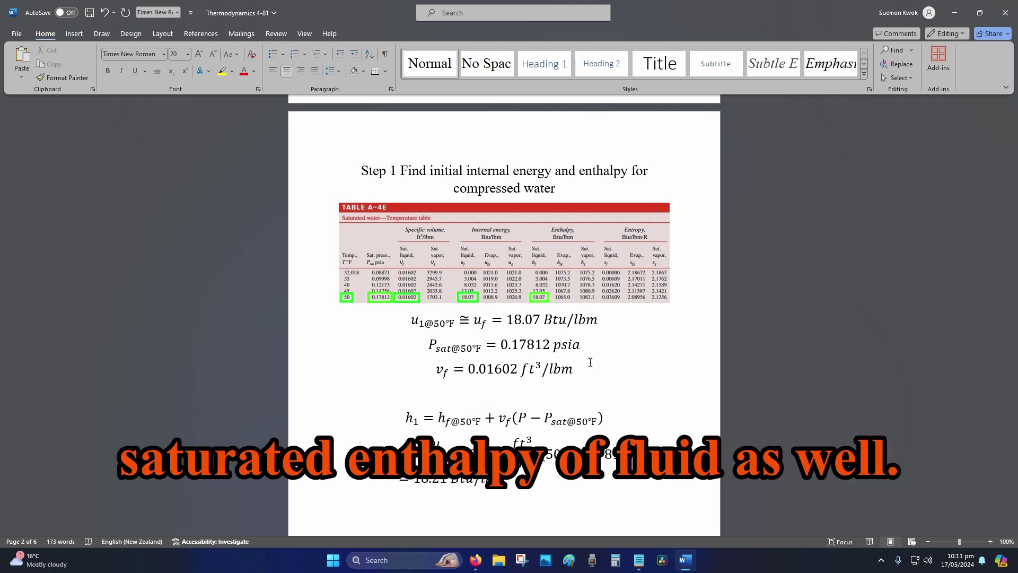
key("ctrl+v")
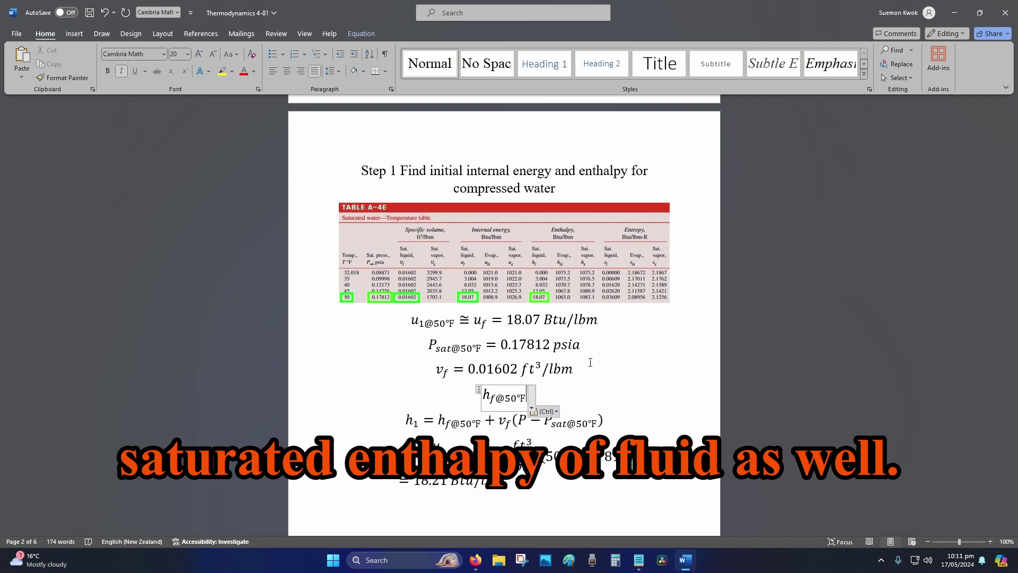
type("= 18")
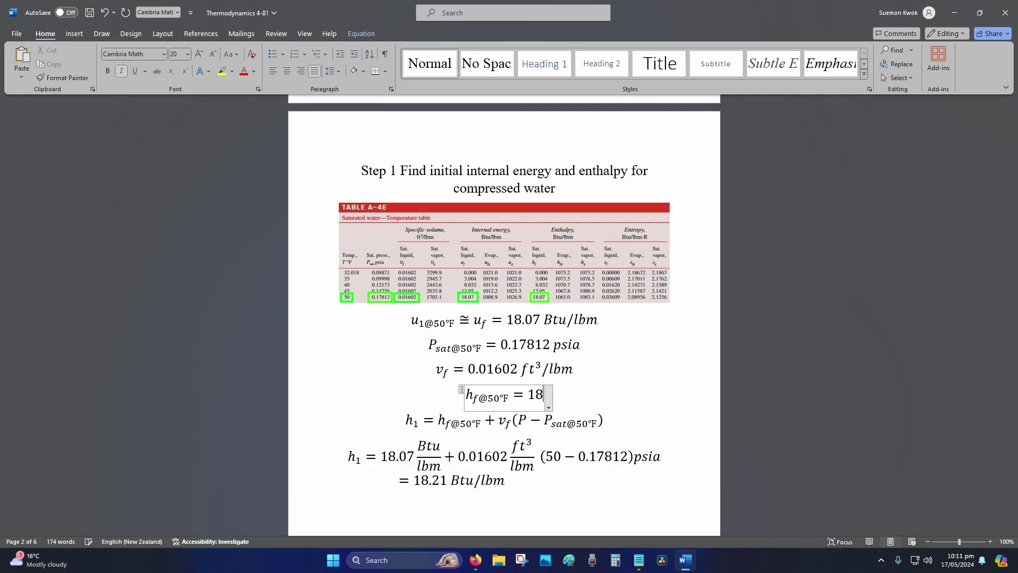
type(".07")
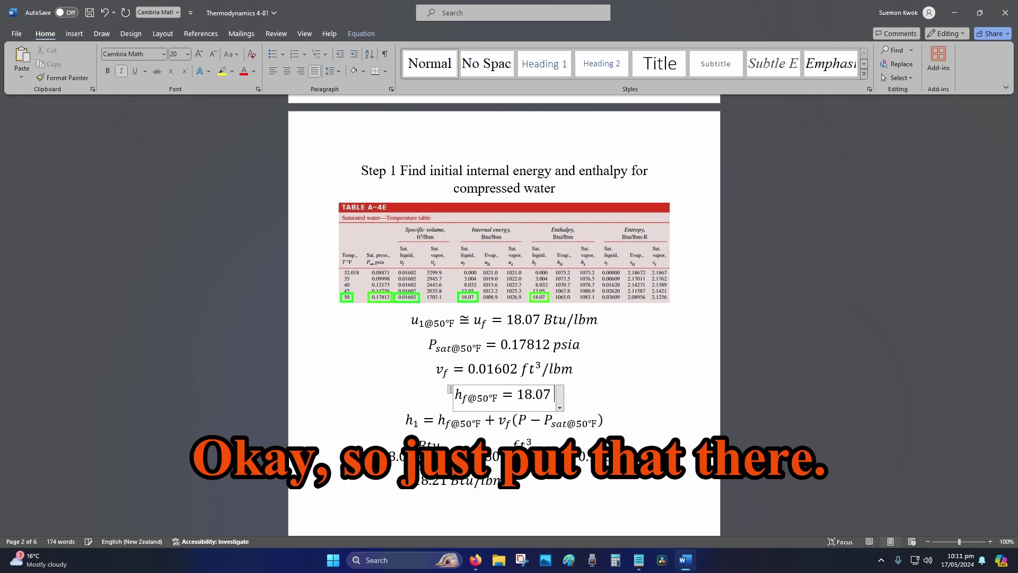
left_click_drag(544, 320, 584, 323)
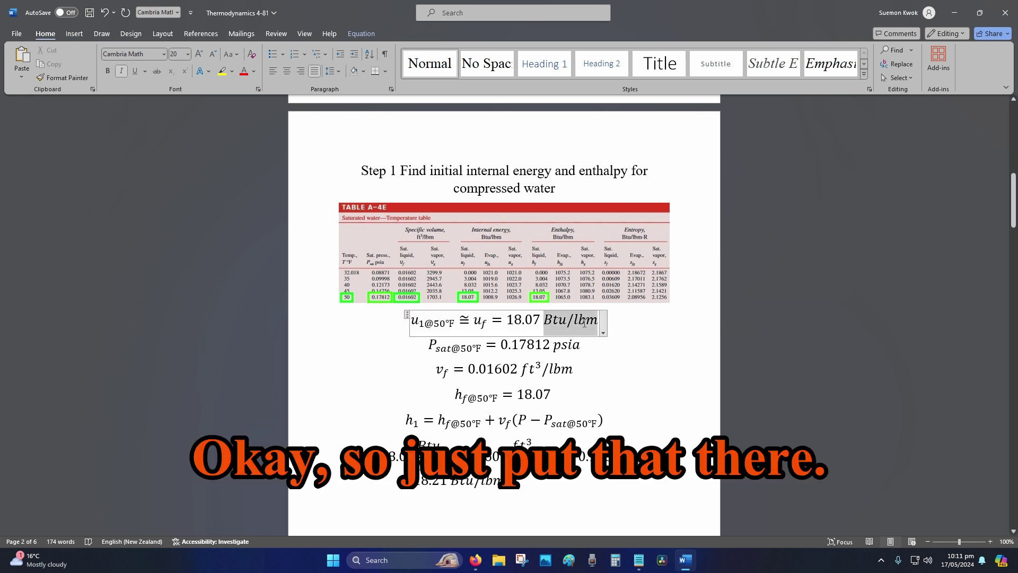
key("ctrl+c")
left_click(567, 395)
key("ctrl+v")
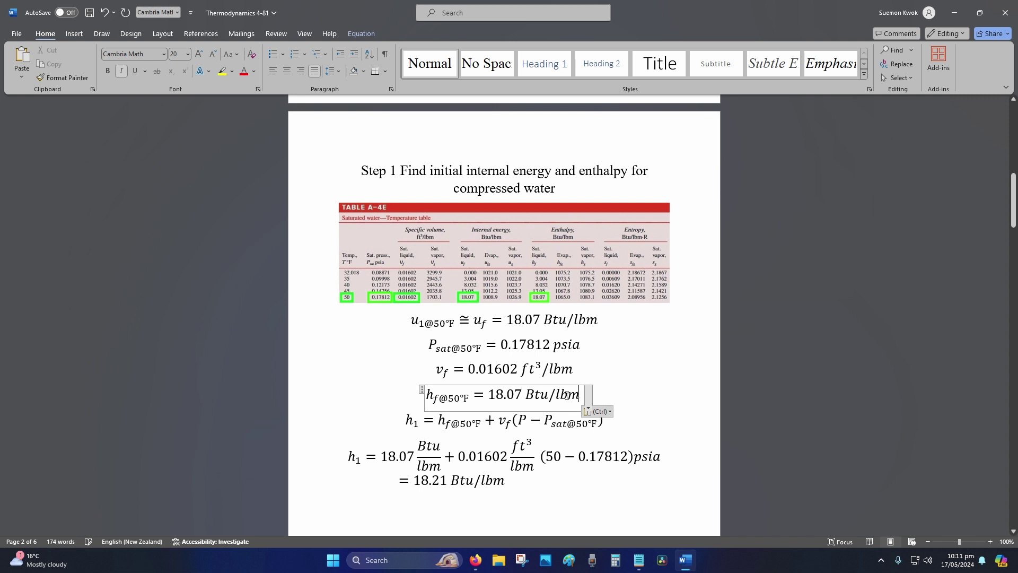
left_click(647, 376)
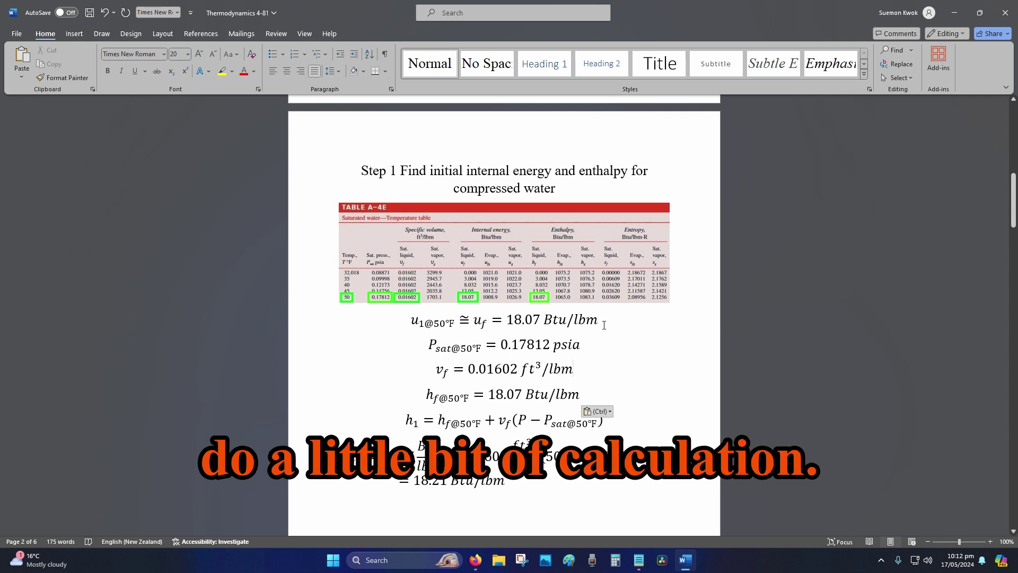
scroll(601, 323, "down", 2)
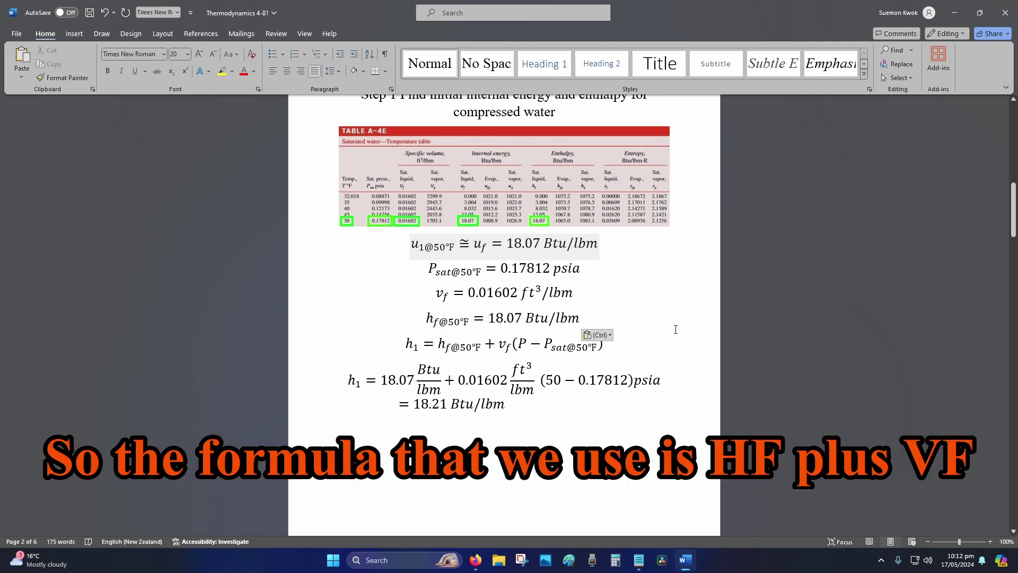
scroll(484, 323, "down", 2)
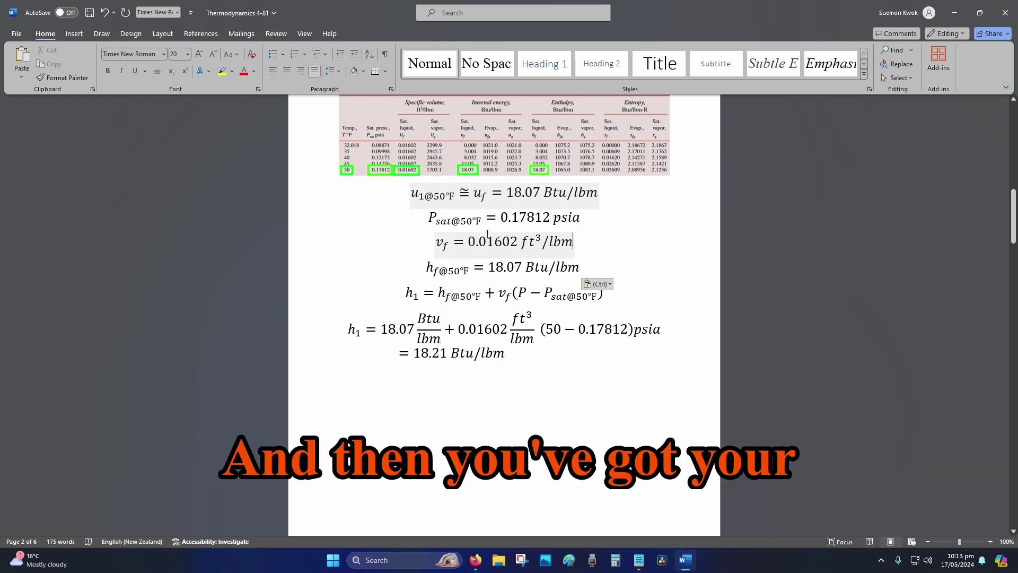
Scroll to Step 2, which lists u2 = 67.36 Btu/lbm and h2 = 73.30 Btu/lbm from Table A-7E
scroll(496, 241, "up", 1)
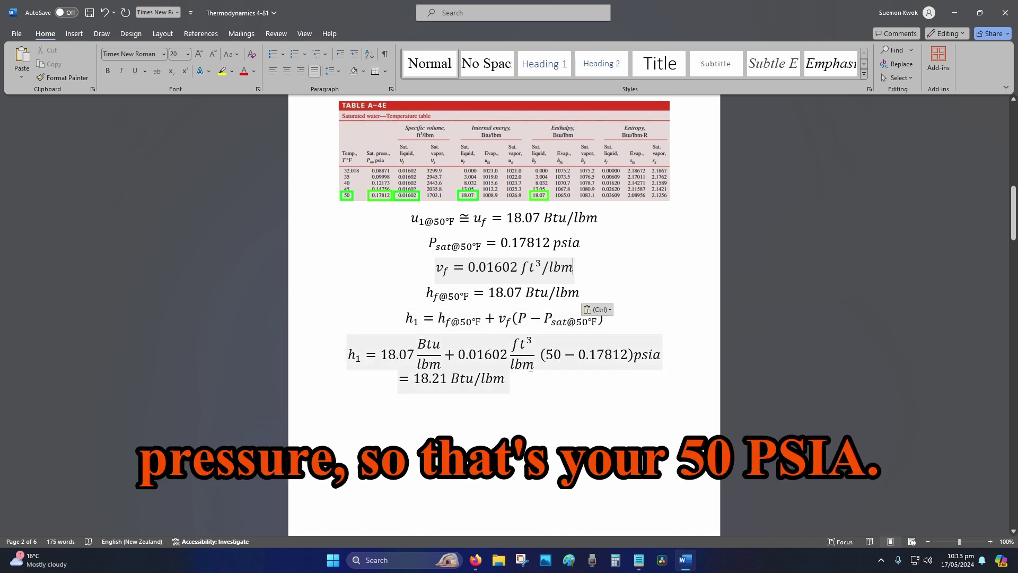
scroll(539, 329, "down", 2)
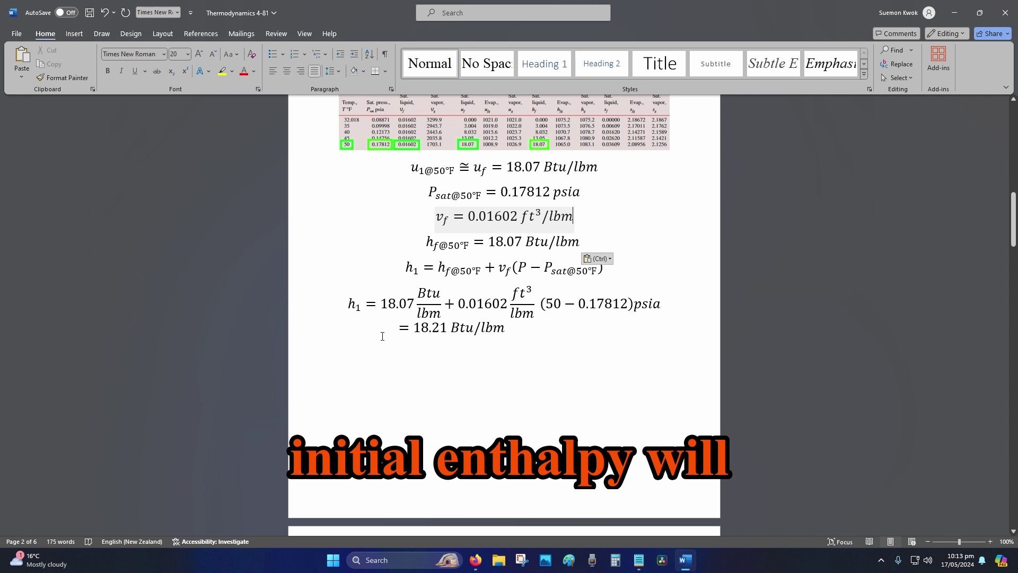
scroll(419, 347, "down", 2)
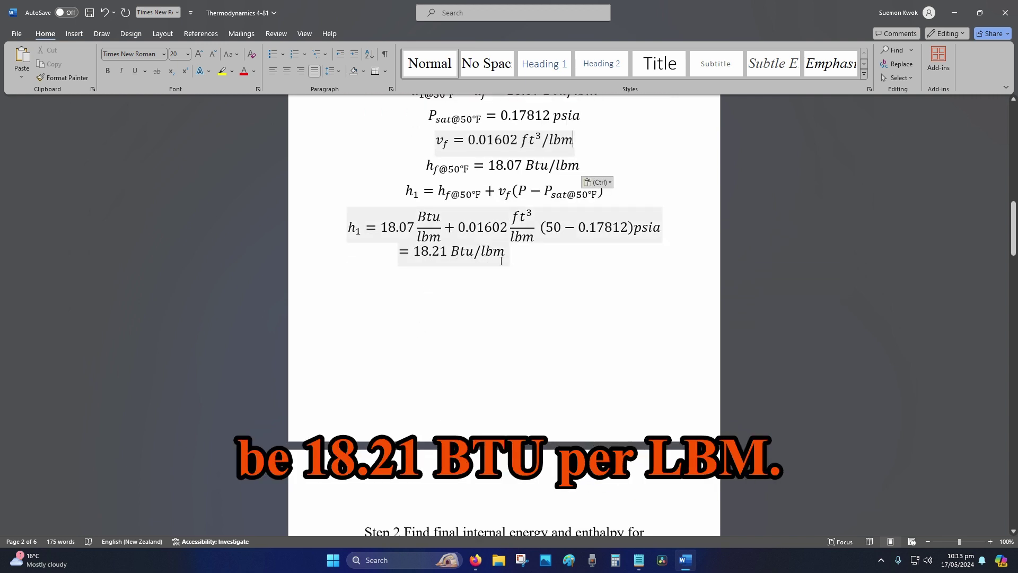
scroll(501, 261, "down", 8)
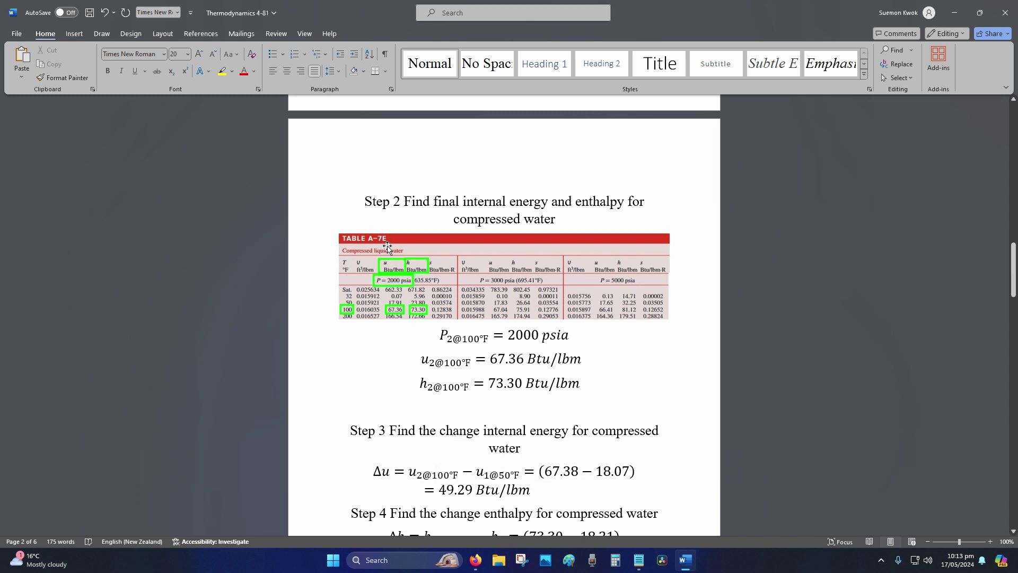
scroll(387, 246, "down", 3)
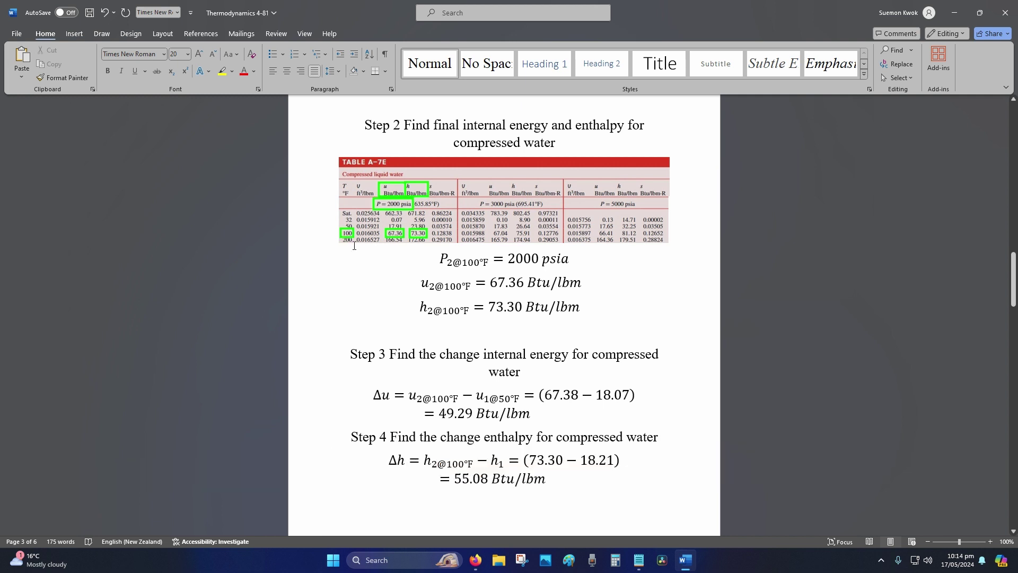
scroll(360, 244, "down", 1)
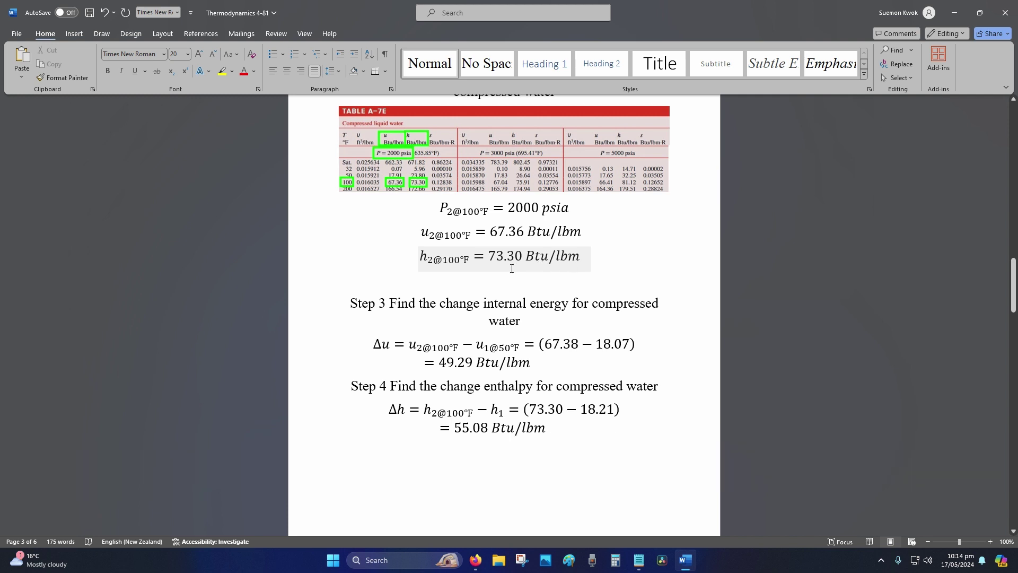
scroll(492, 269, "down", 3)
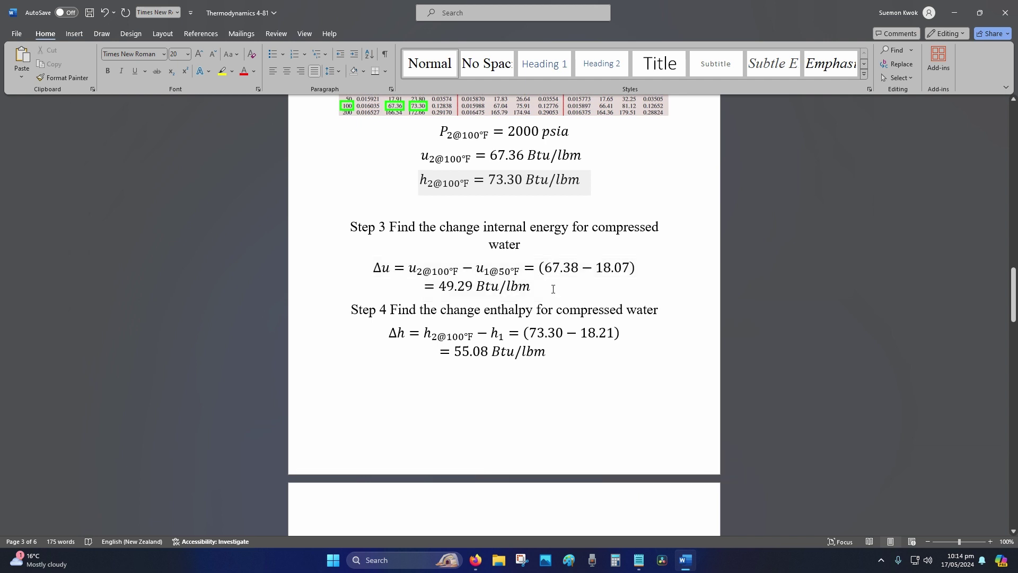
scroll(552, 289, "down", 2)
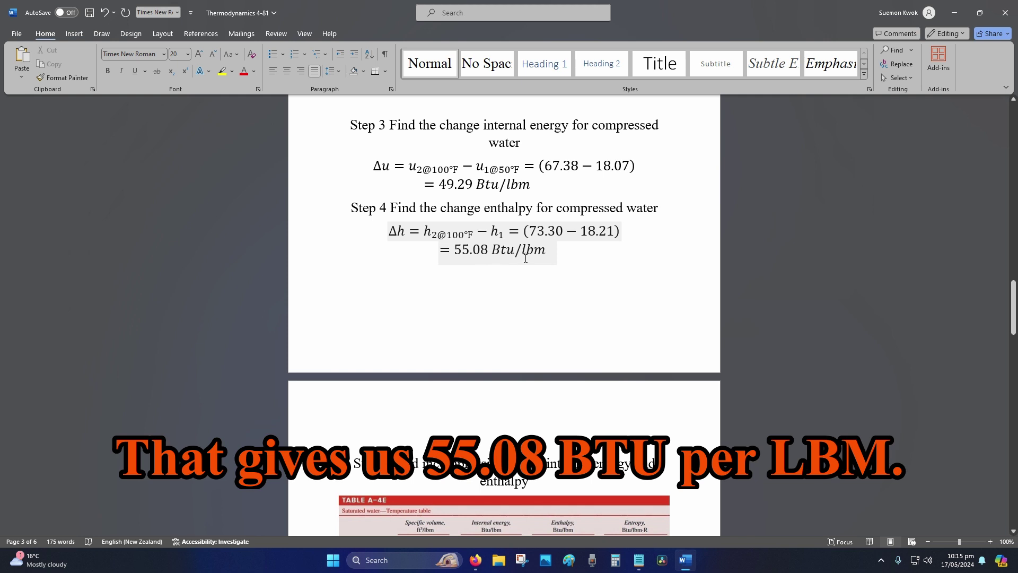
scroll(531, 262, "up", 5)
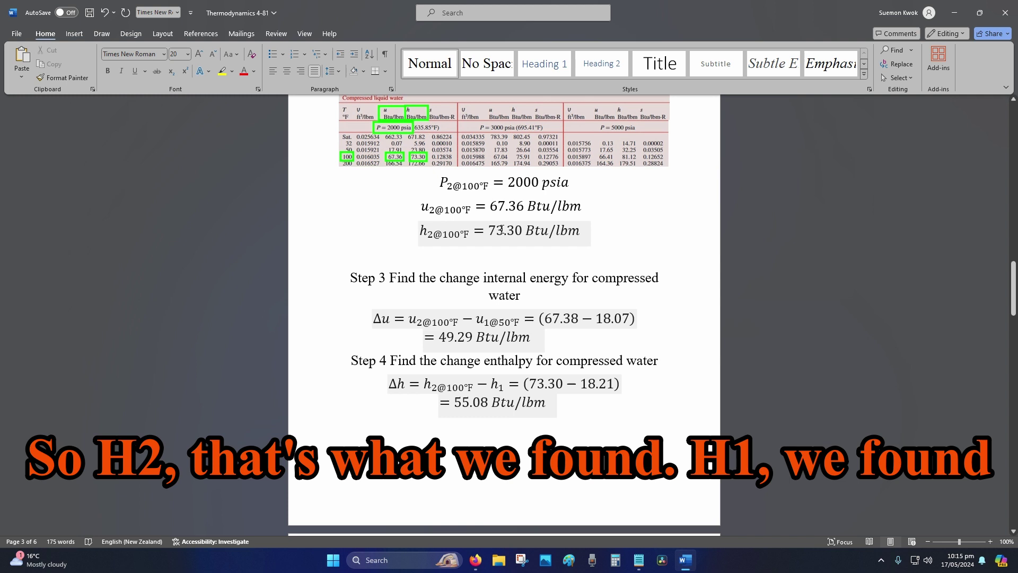
scroll(502, 268, "up", 2)
scroll(502, 268, "up", 15)
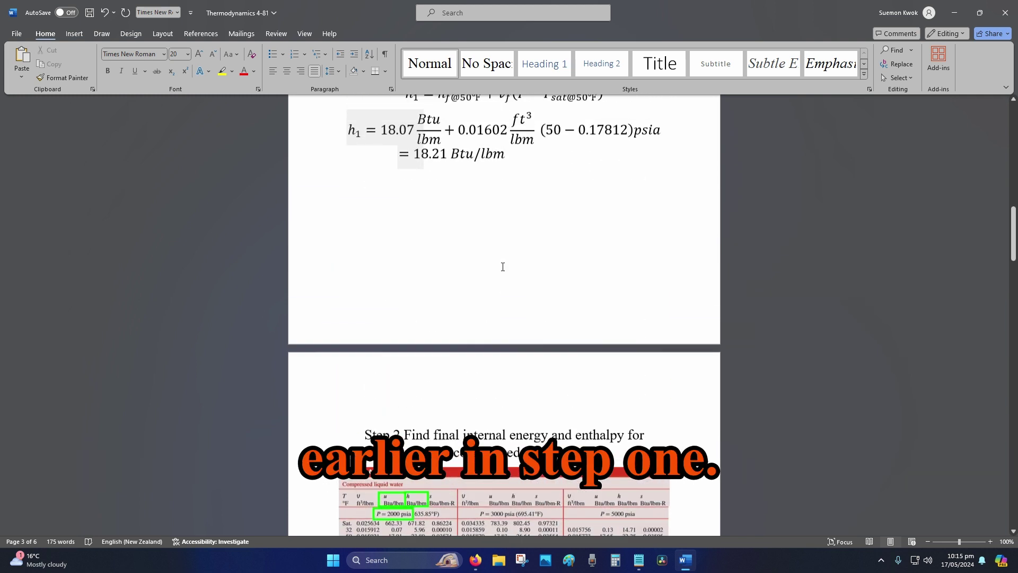
scroll(491, 248, "down", 3)
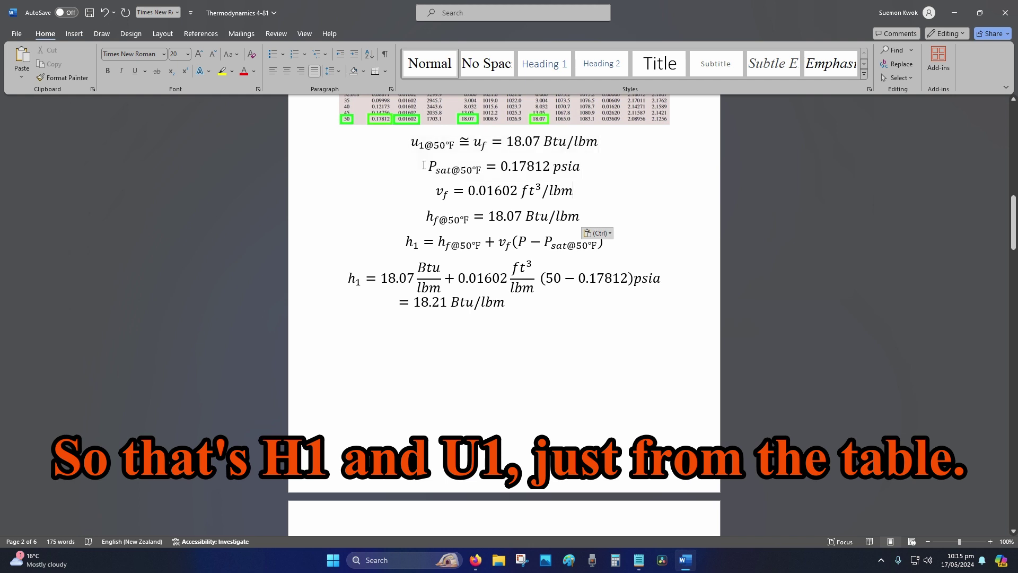
scroll(472, 180, "up", 2)
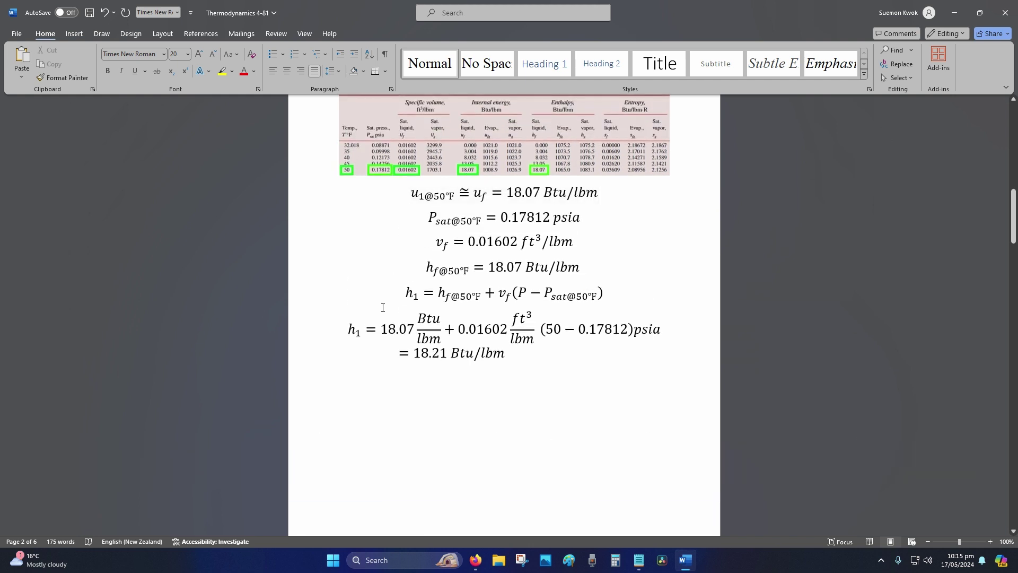
scroll(384, 306, "down", 13)
scroll(383, 308, "down", 5)
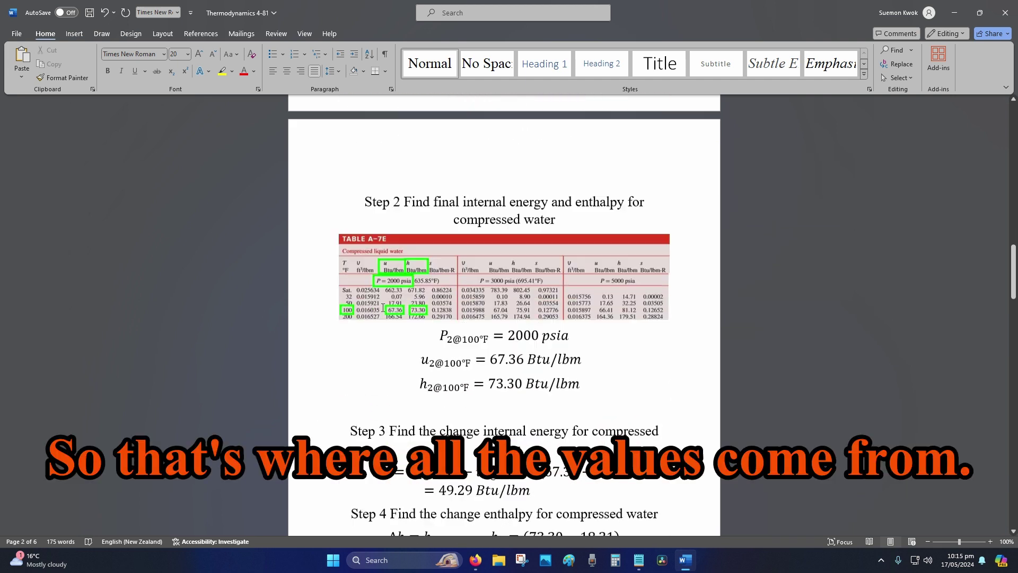
scroll(382, 307, "down", 4)
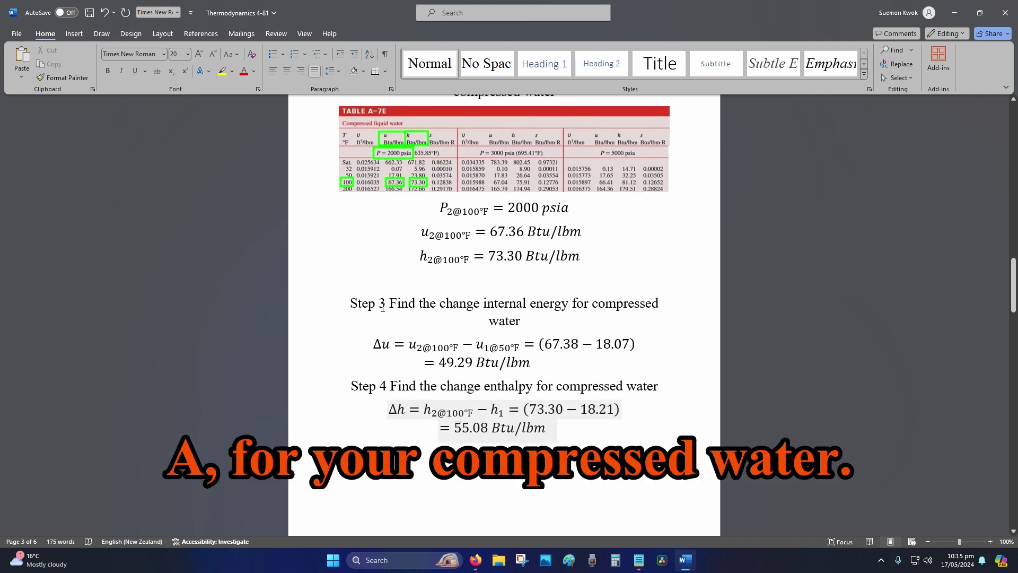
scroll(383, 308, "down", 3)
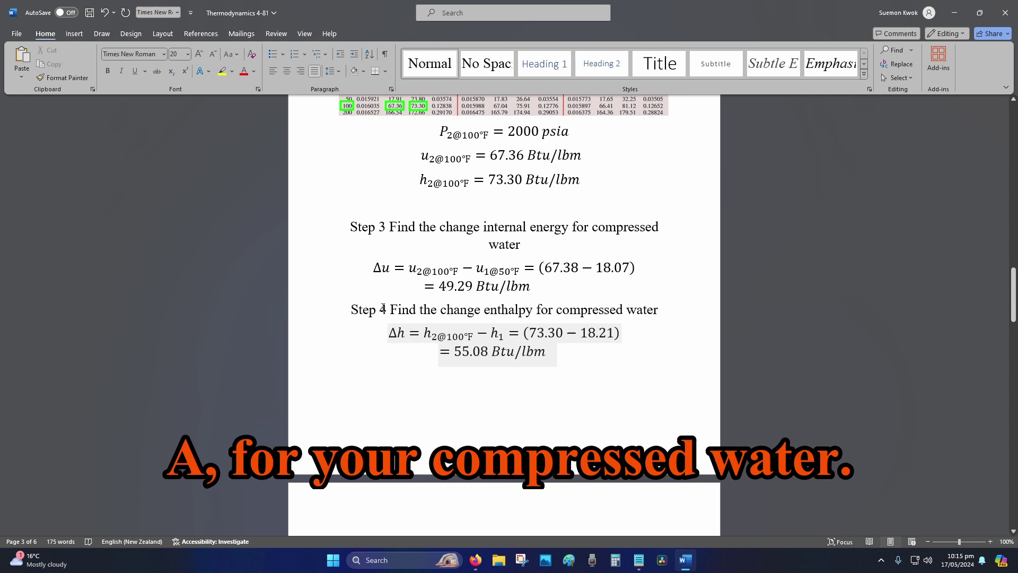
scroll(383, 308, "down", 12)
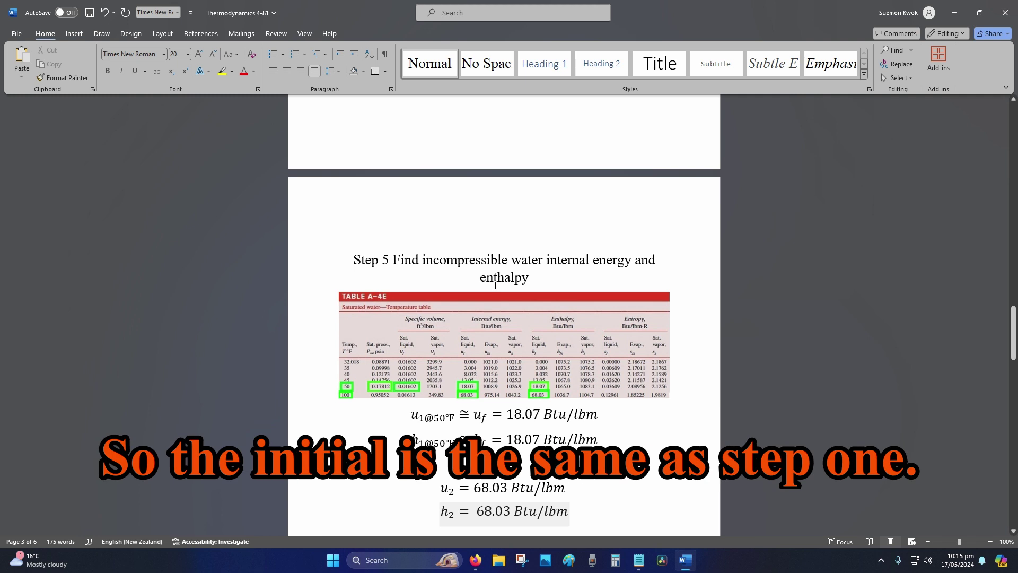
scroll(493, 285, "down", 2)
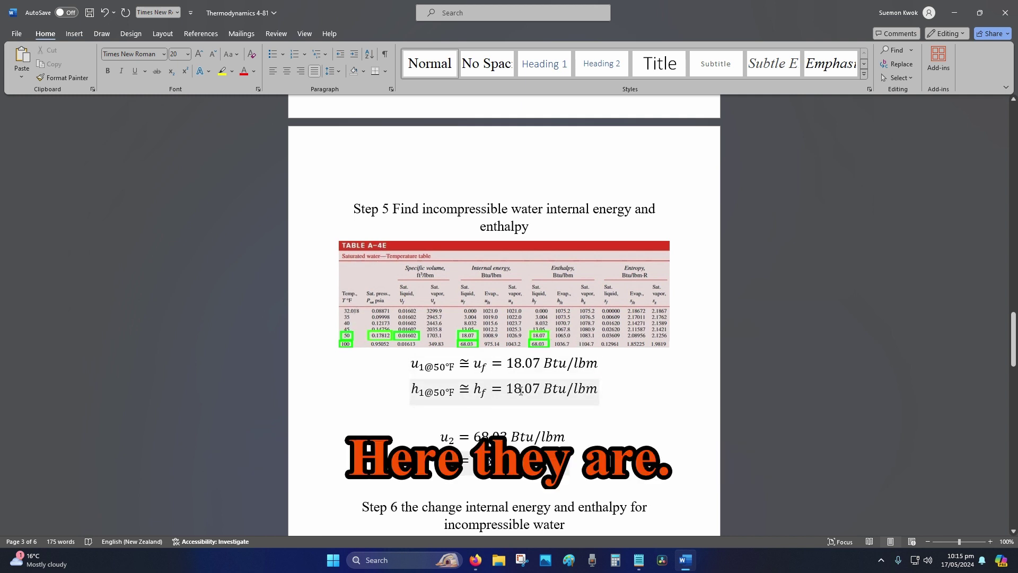
scroll(469, 346, "down", 3)
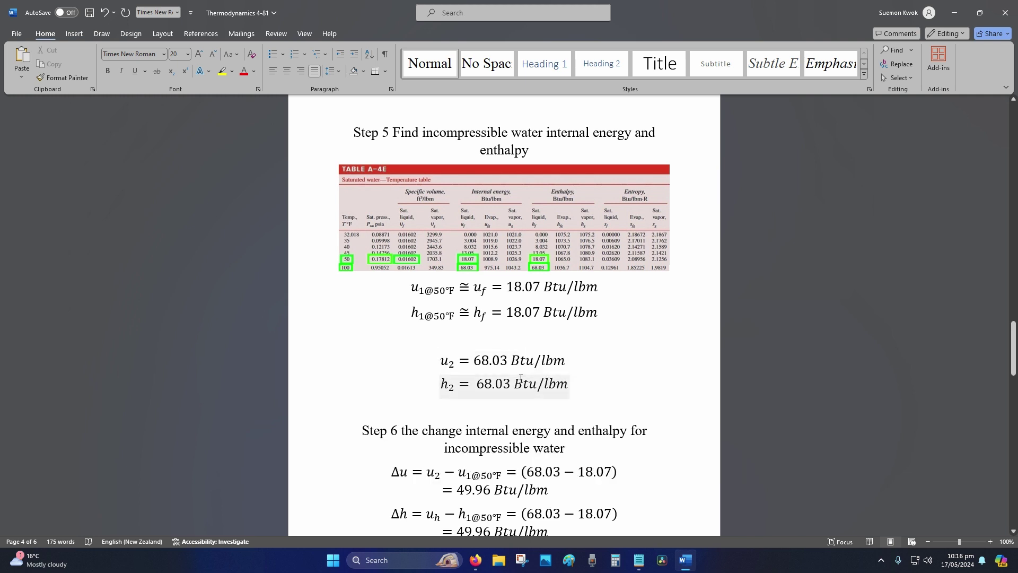
scroll(520, 377, "down", 3)
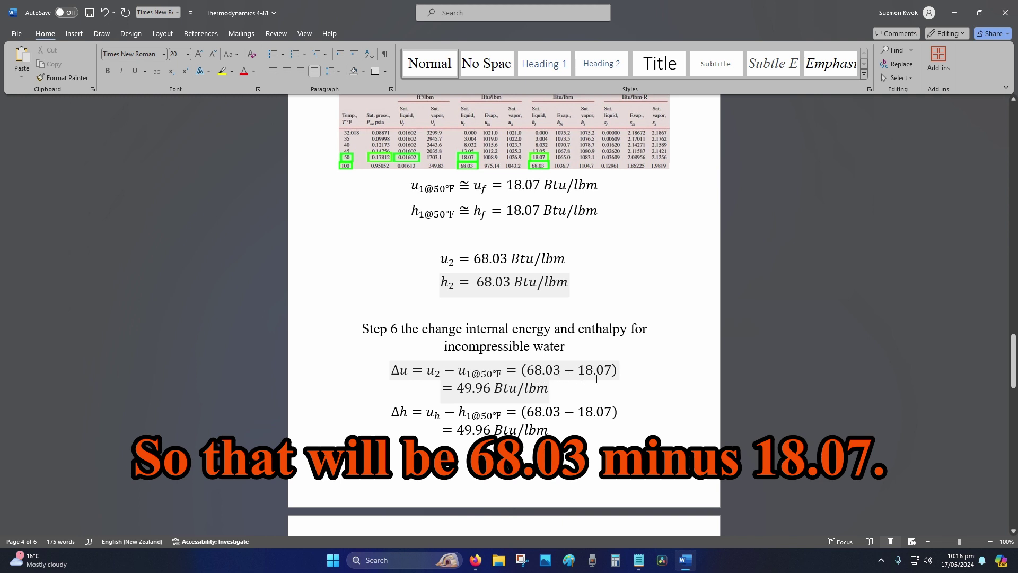
scroll(522, 391, "down", 2)
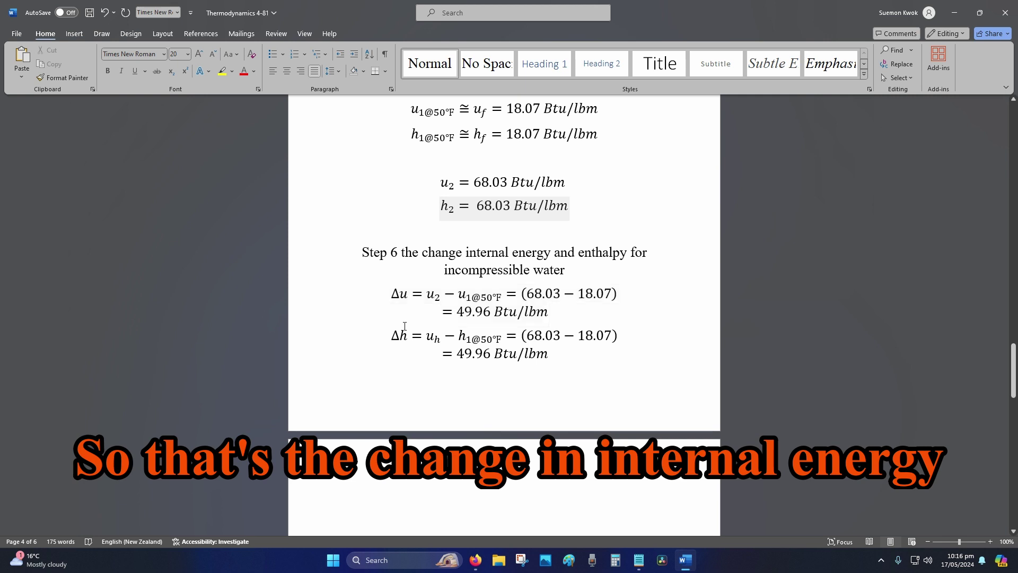
scroll(389, 345, "down", 3)
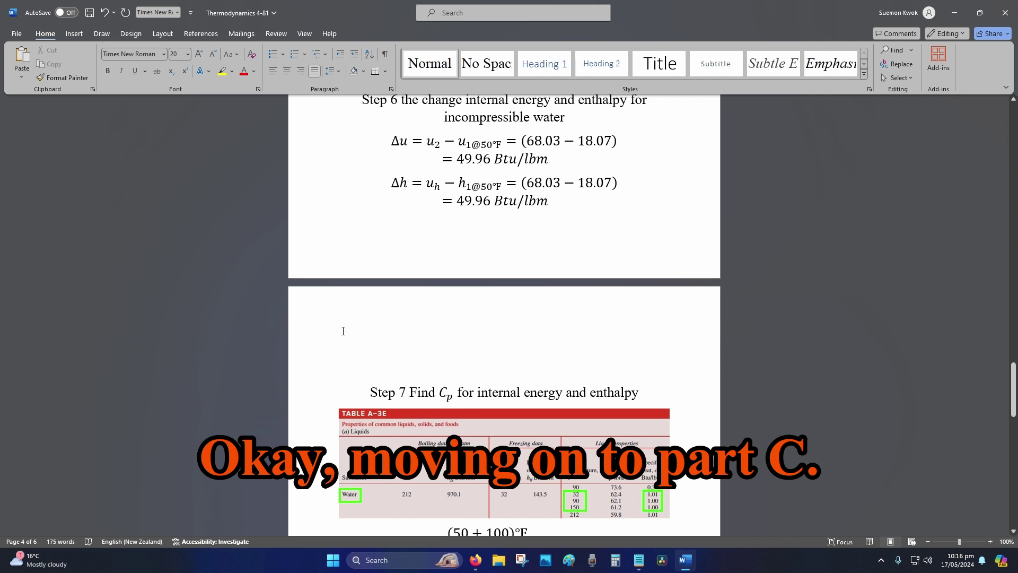
scroll(343, 331, "down", 2)
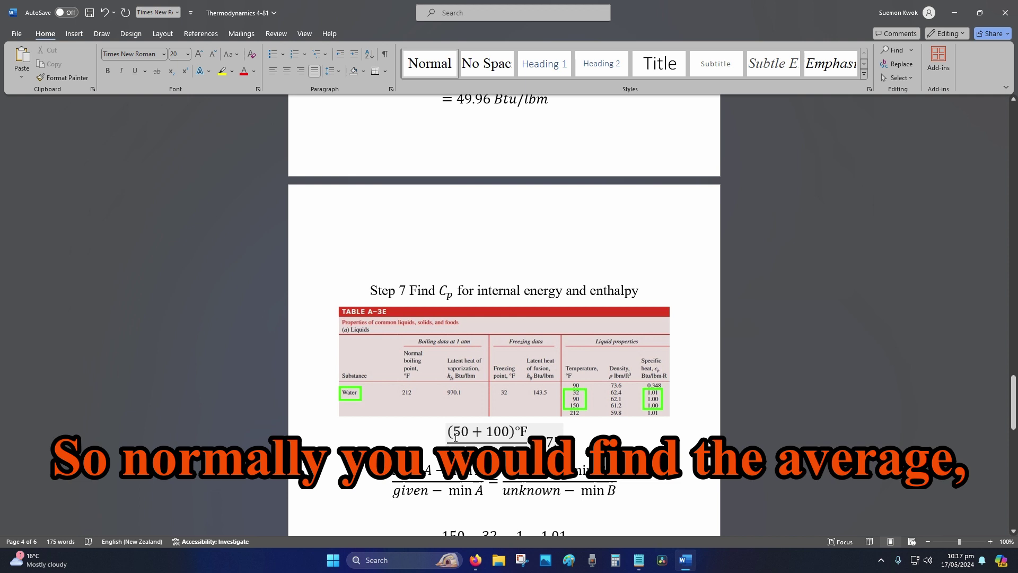
scroll(461, 419, "down", 1)
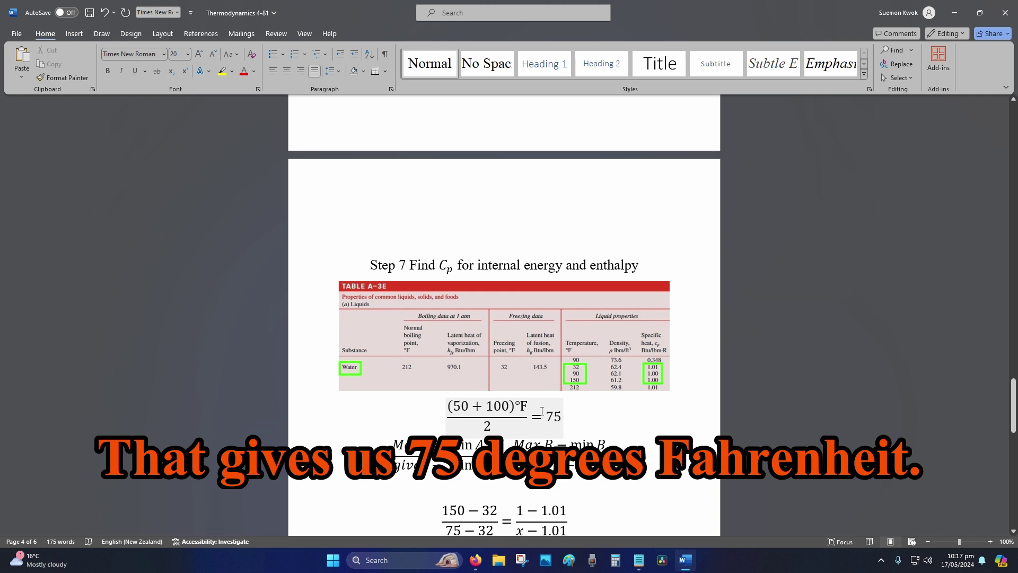
Copy the °F unit into the Step 7 equation so its average-temperature result reads 75°F
left_click(523, 403)
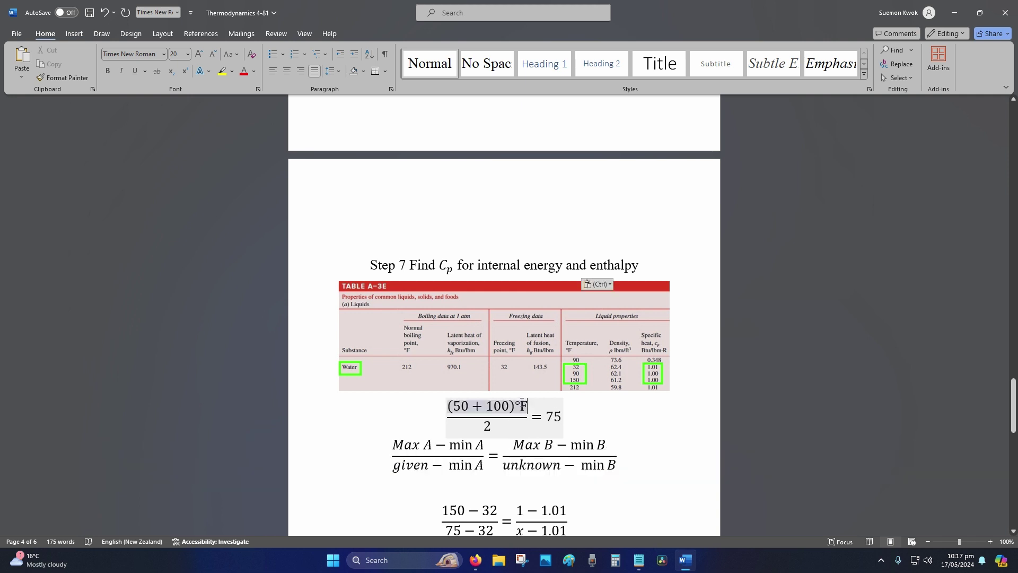
double_click(523, 404)
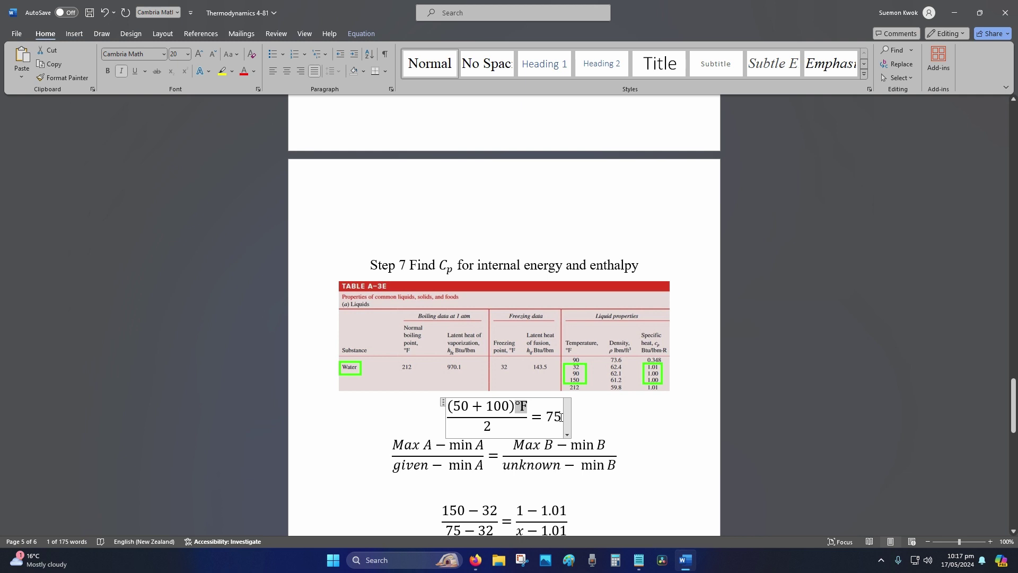
key("ctrl+c")
left_click(562, 417)
key("ctrl+v")
left_click(635, 415)
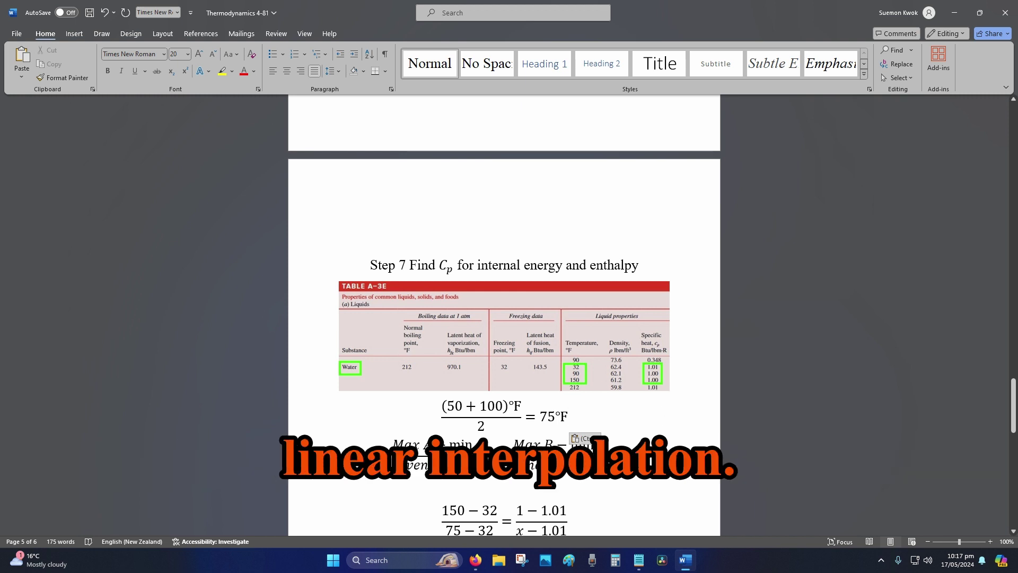
scroll(666, 292, "down", 2)
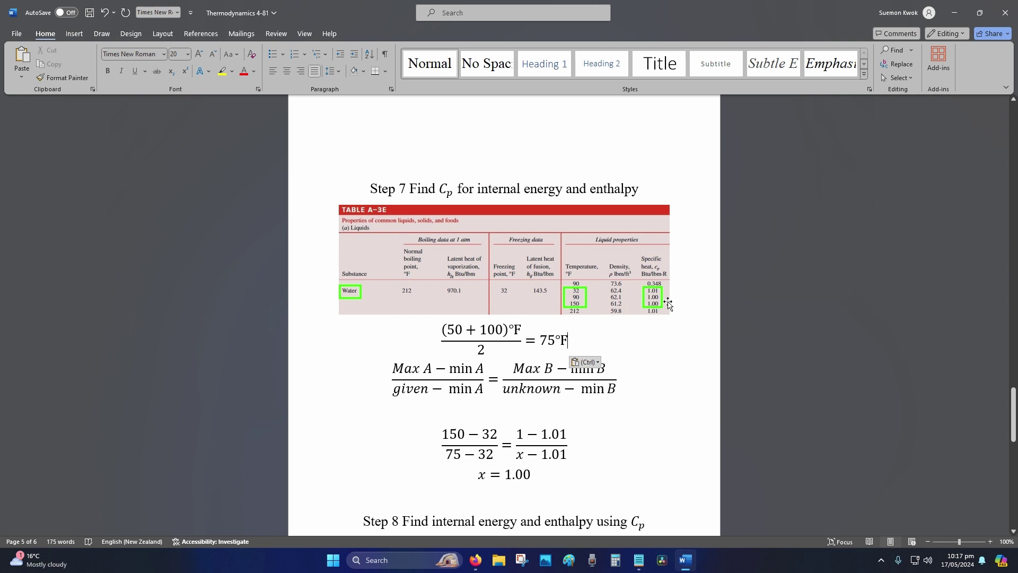
scroll(577, 325, "down", 3)
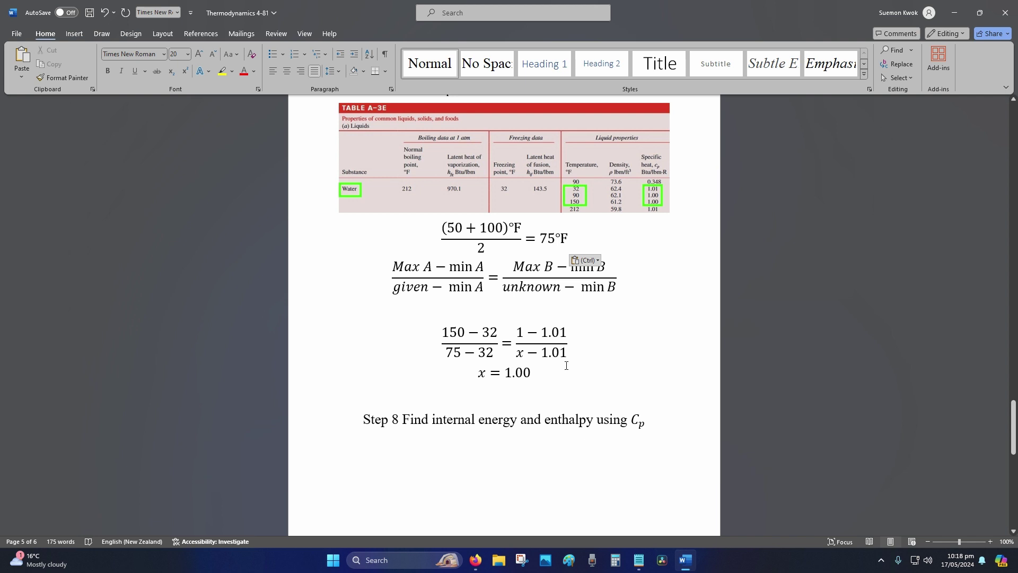
Insert a page break before the Step 8 heading so it starts on a new page
scroll(603, 351, "down", 5)
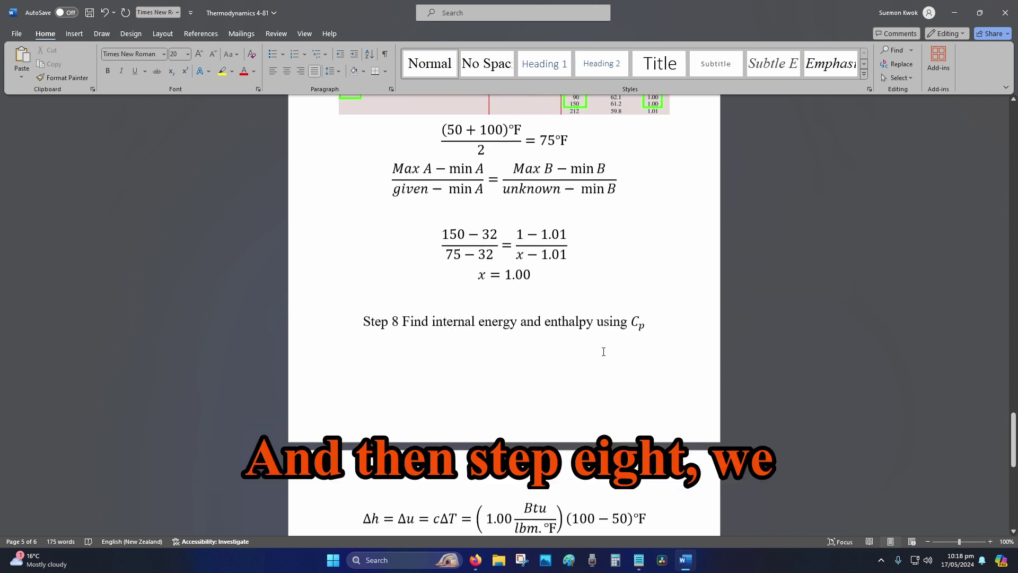
left_click(362, 267)
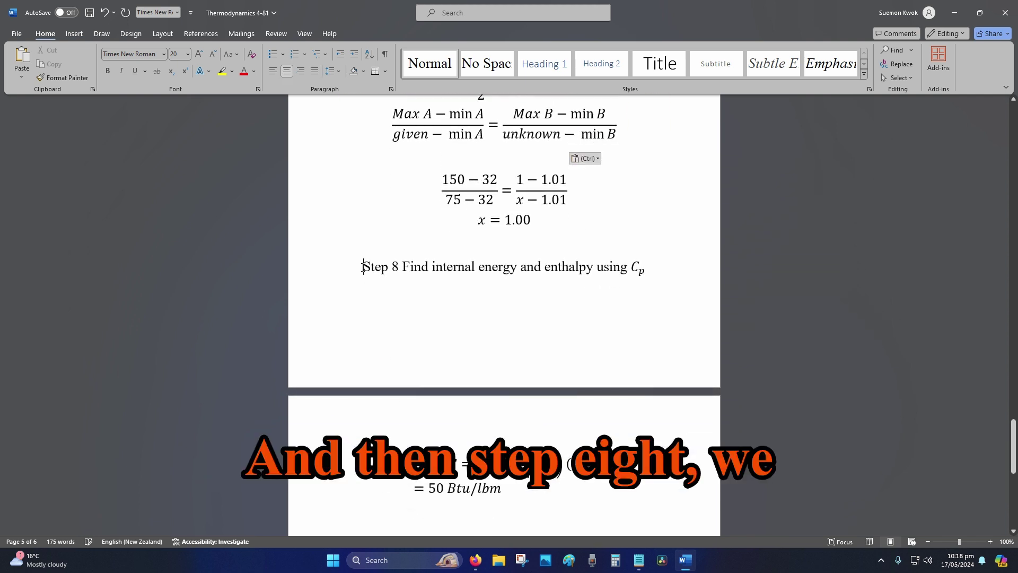
key("ctrl+Return")
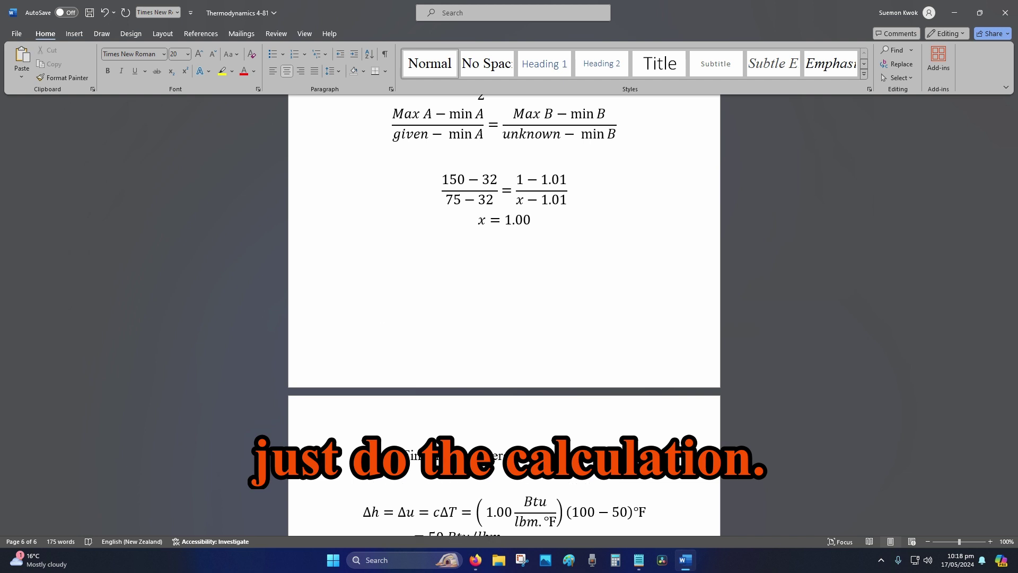
Change the specific heat in Step 8's Δh equation from c to c_p
scroll(372, 374, "down", 5)
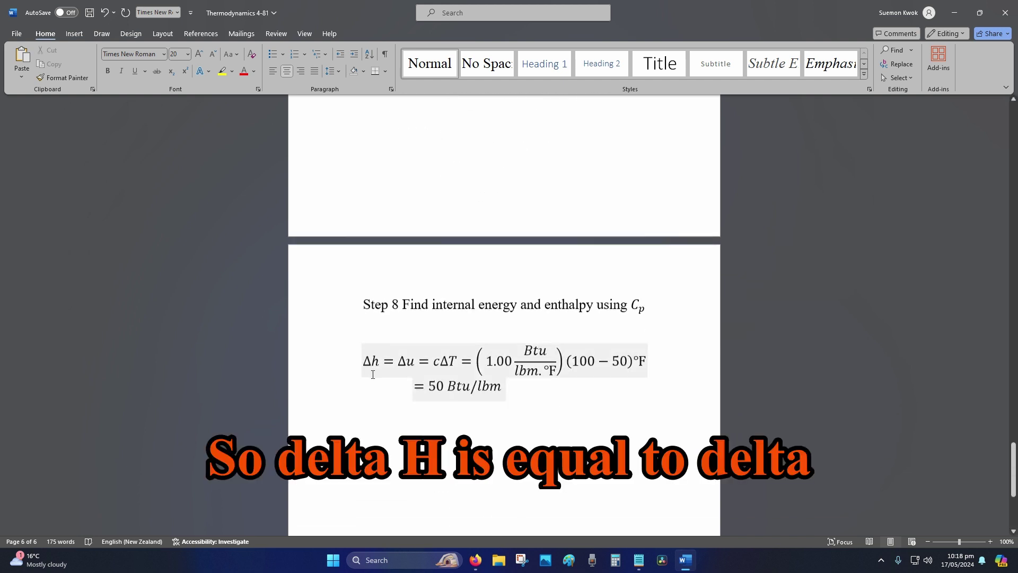
scroll(373, 374, "down", 3)
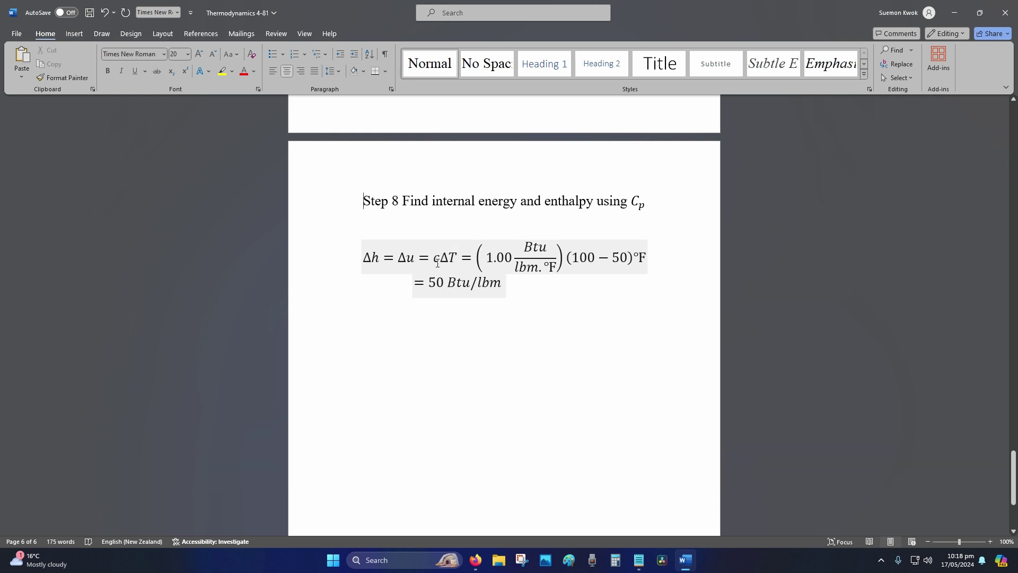
left_click(437, 262)
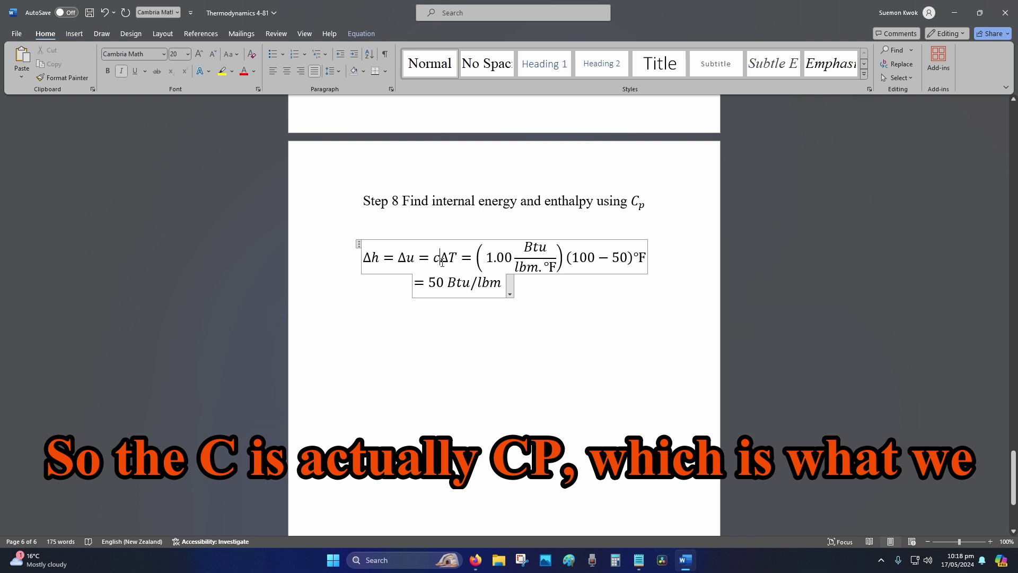
type("_p")
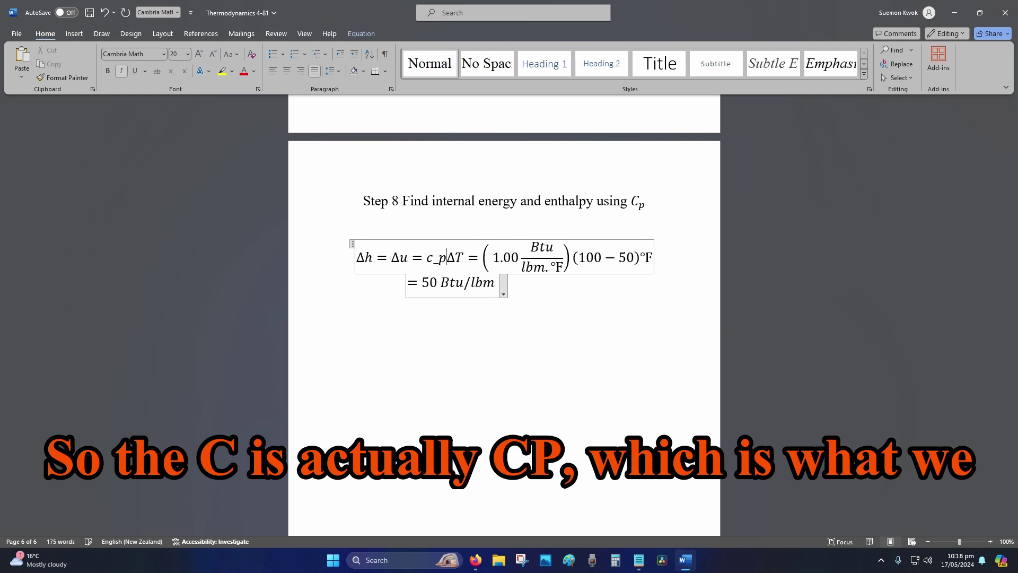
scroll(584, 264, "up", 5)
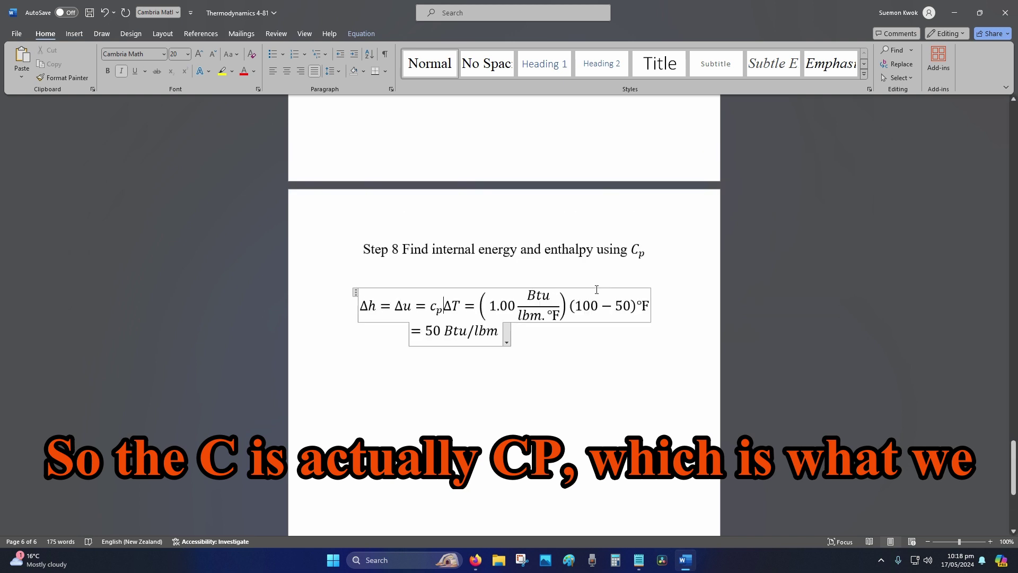
Replace x with subscripted Cp in the result line, so it reads Cp = 1.00
scroll(584, 265, "up", 2)
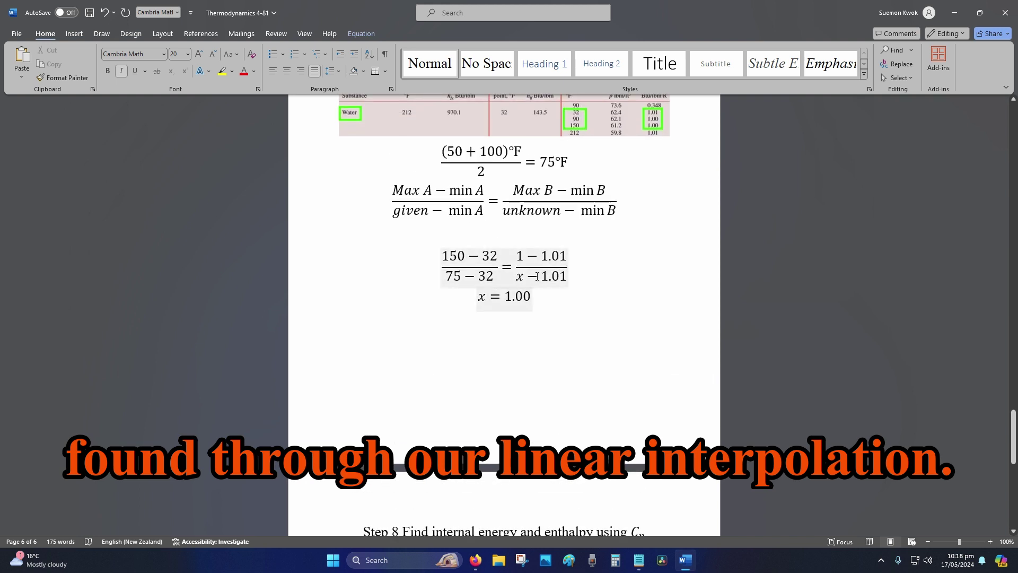
scroll(563, 319, "up", 2)
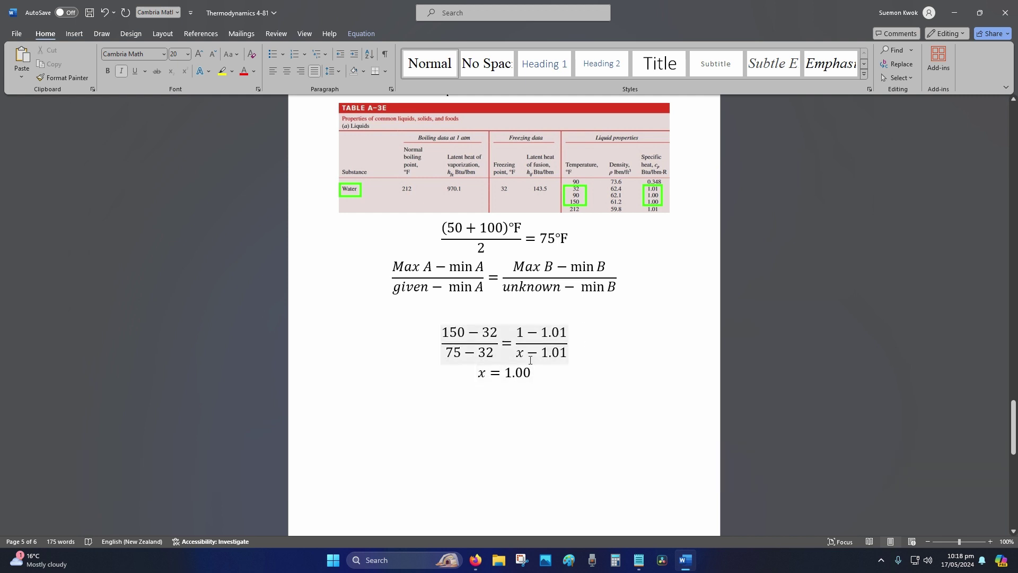
scroll(530, 356, "down", 2)
scroll(530, 356, "down", 8)
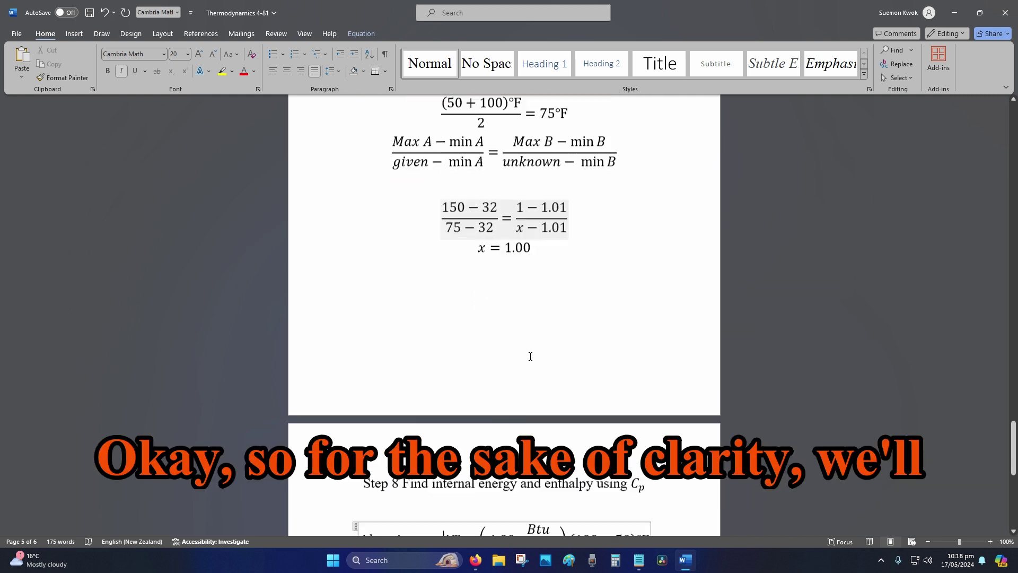
scroll(525, 352, "up", 8)
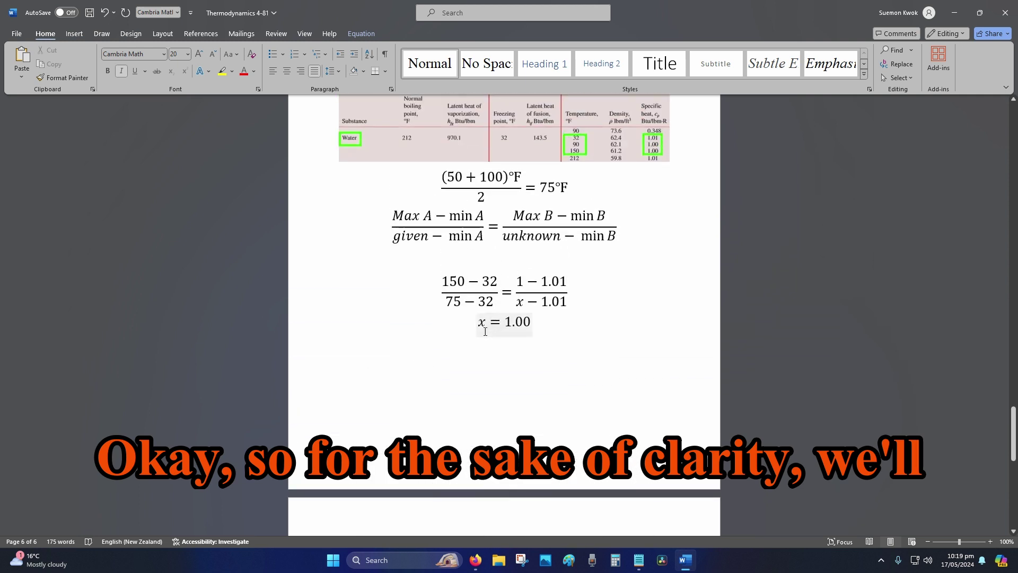
left_click(485, 325)
double_click(480, 327)
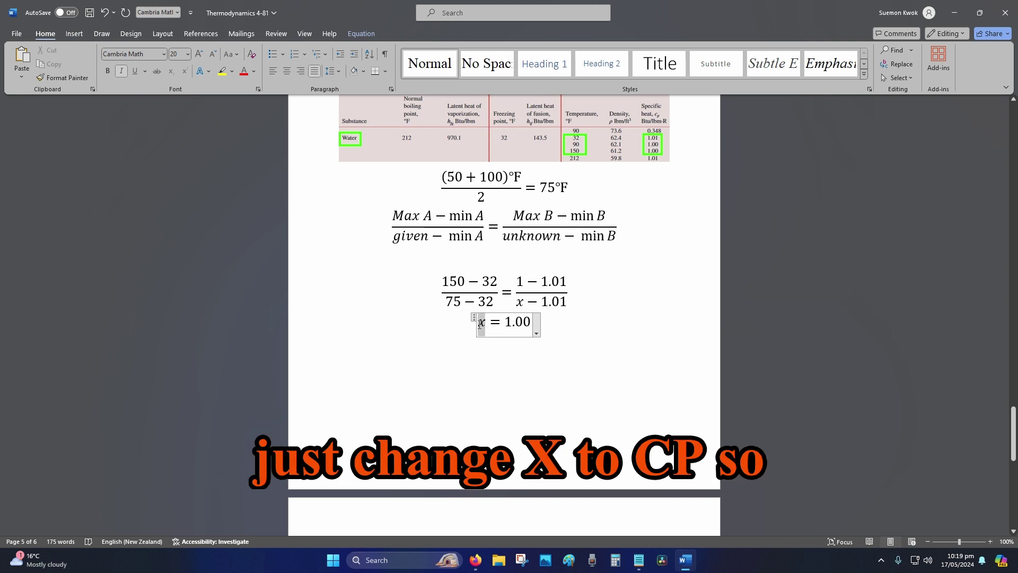
type("C_p")
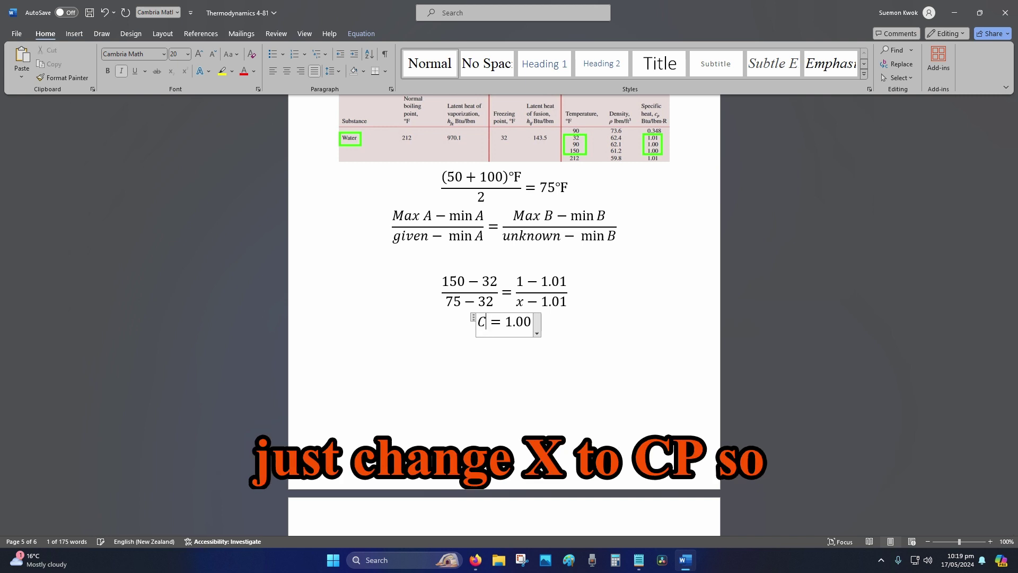
key("space")
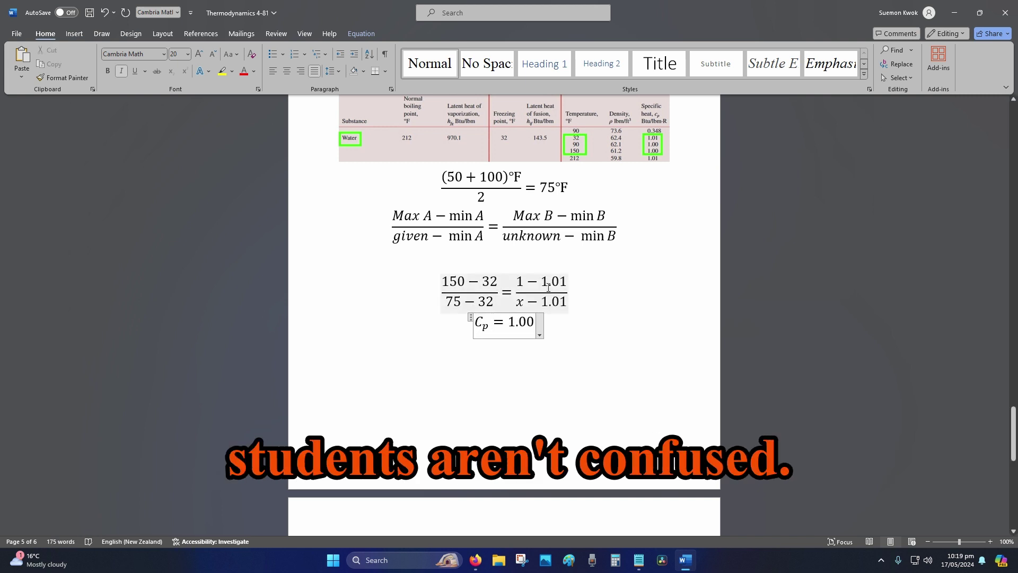
Replace x with subscripted Cp in the fraction's denominator, giving (Cp − 1.01)
double_click(523, 300)
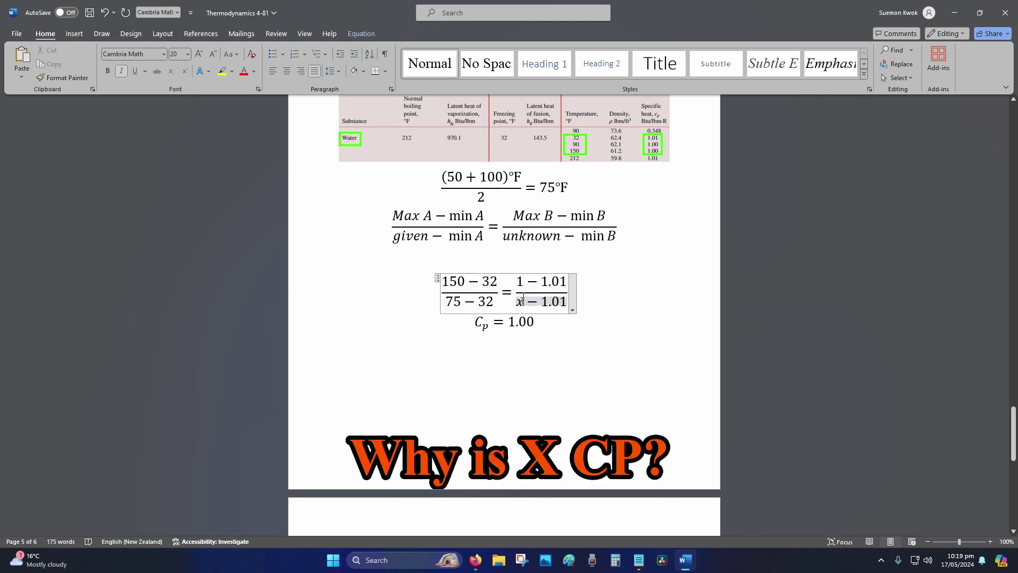
double_click(520, 301)
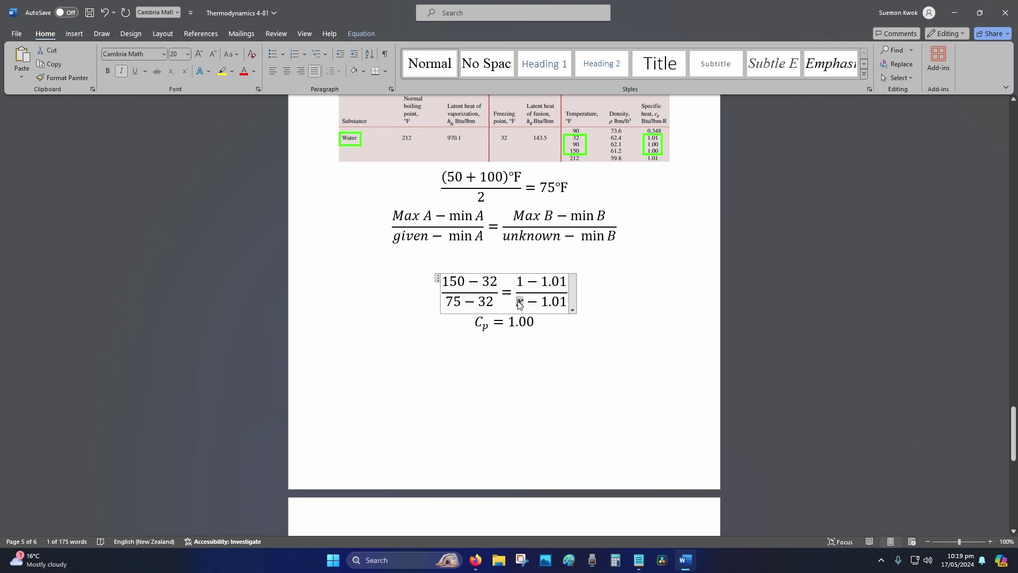
type("C_")
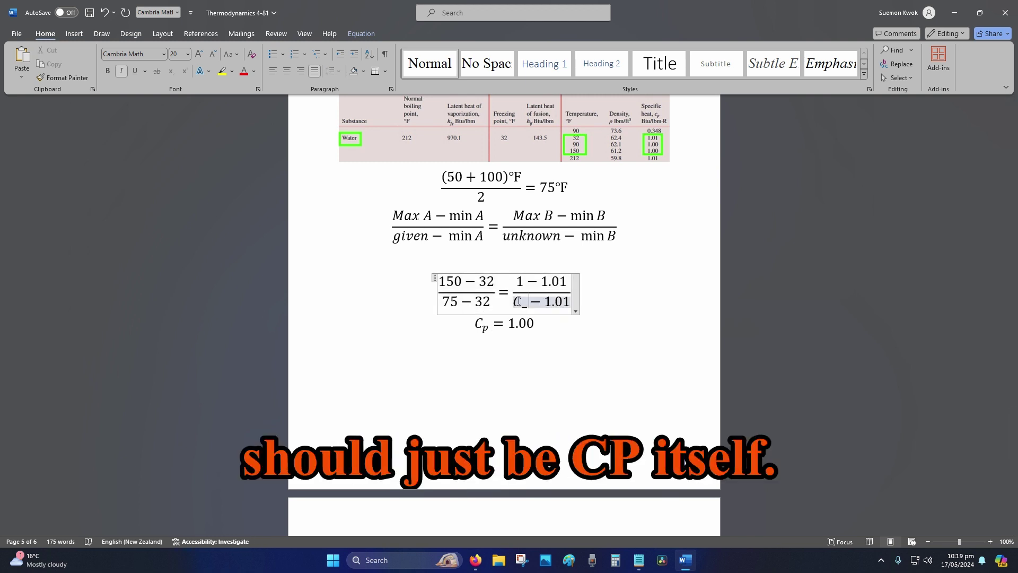
type("p")
key("space")
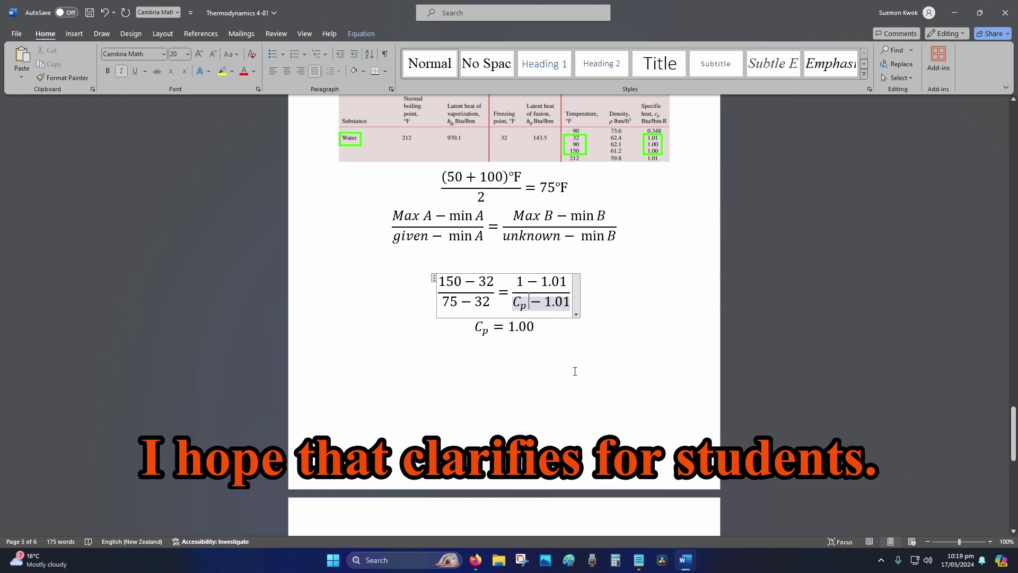
left_click(574, 371)
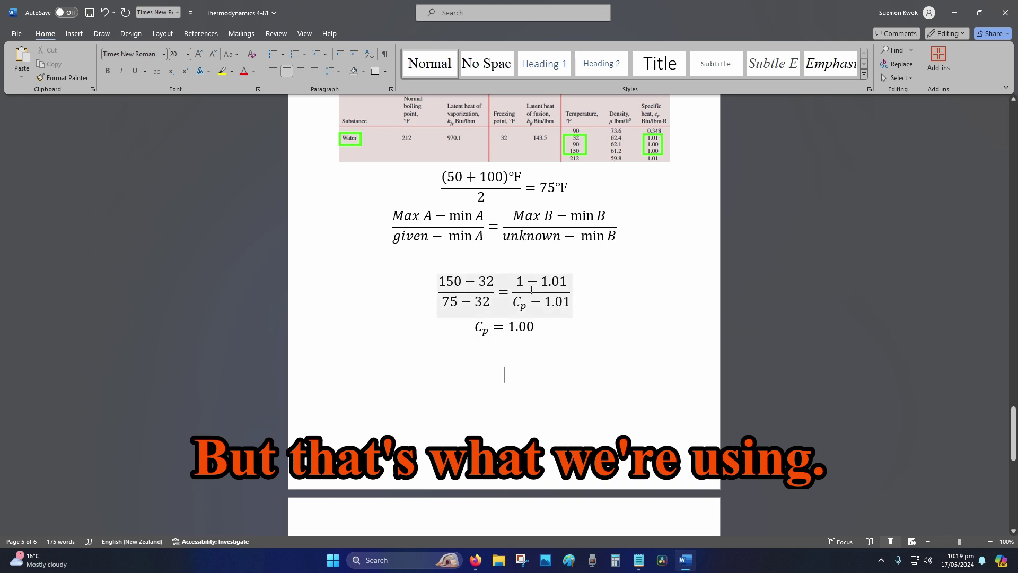
Scroll to Step 8's Δh = Δu = c_pΔT = 50 Btu/lbm equation and deselect it
scroll(499, 366, "down", 2)
scroll(500, 365, "down", 5)
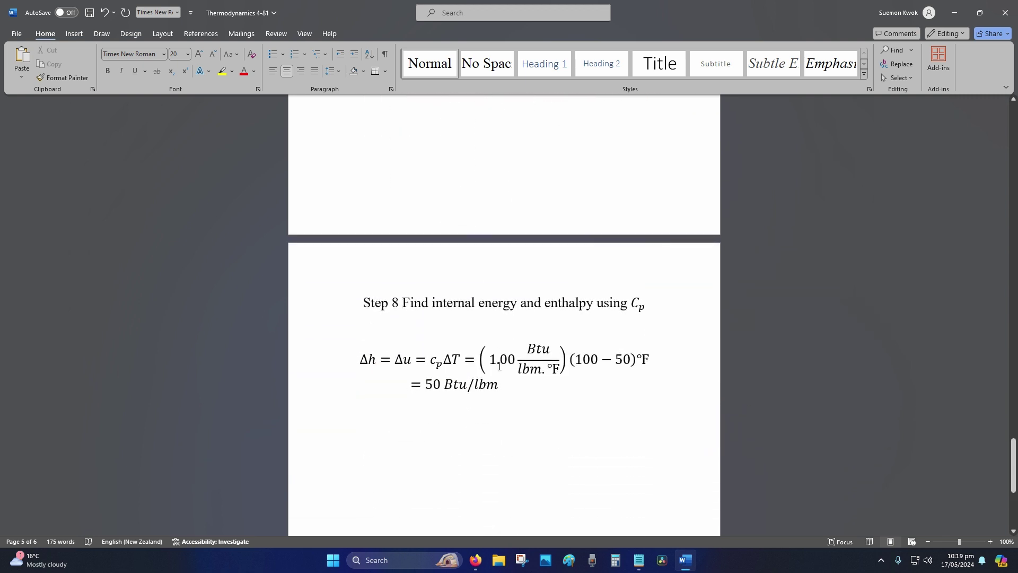
scroll(554, 368, "up", 8)
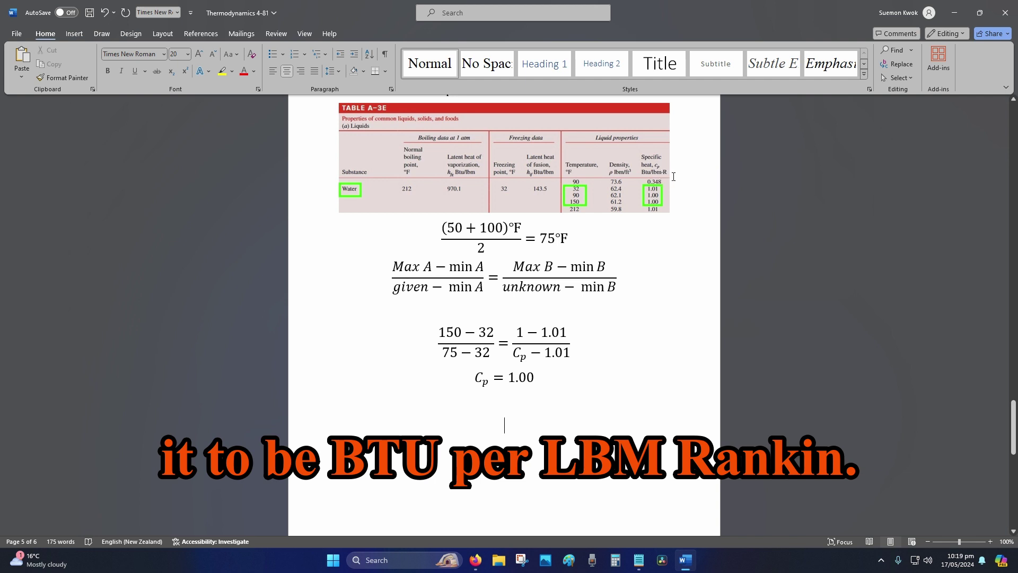
scroll(657, 198, "down", 1)
scroll(657, 198, "down", 5)
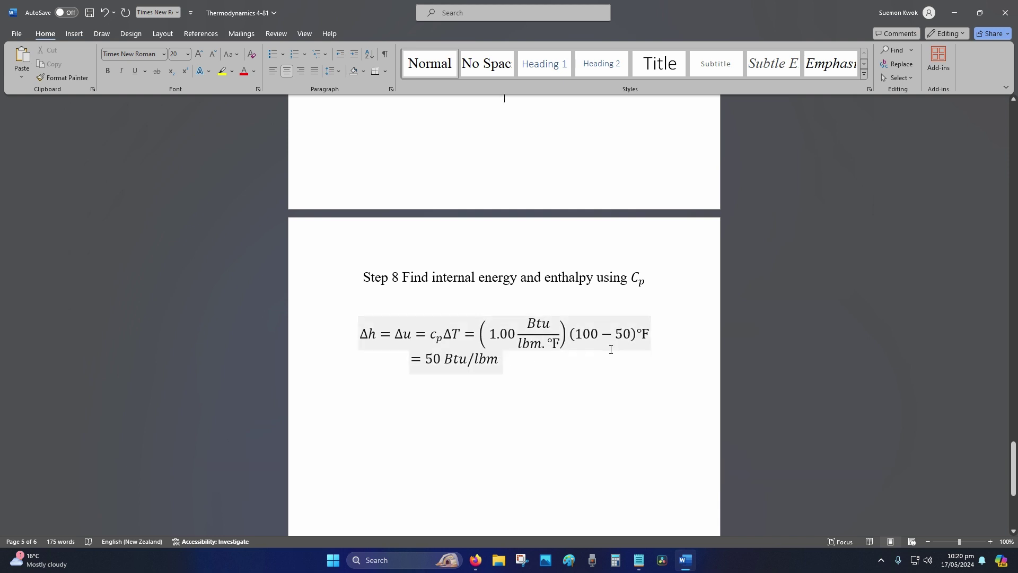
left_click(537, 258)
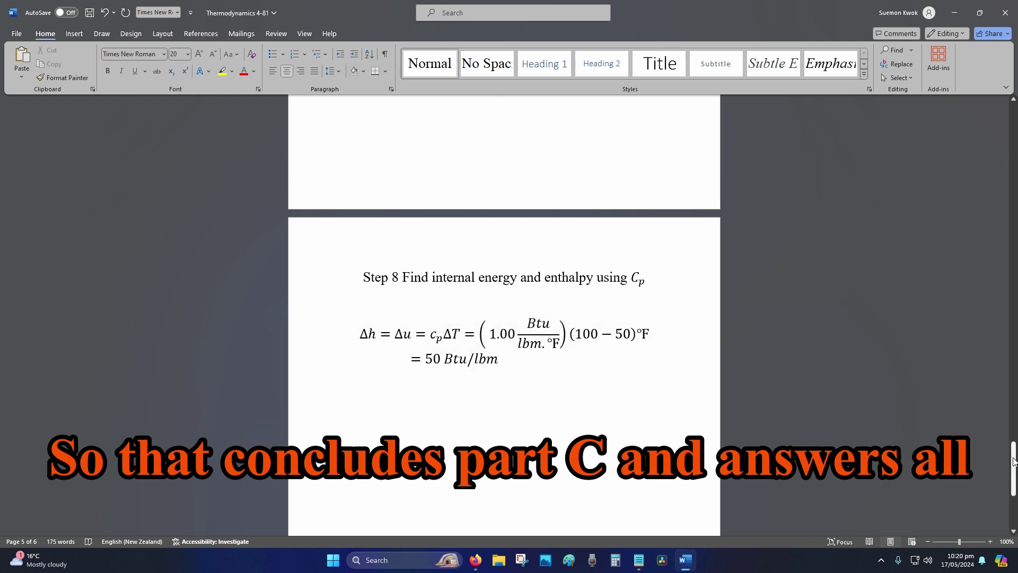
left_click_drag(1015, 448, 1014, 130)
scroll(528, 286, "up", 1)
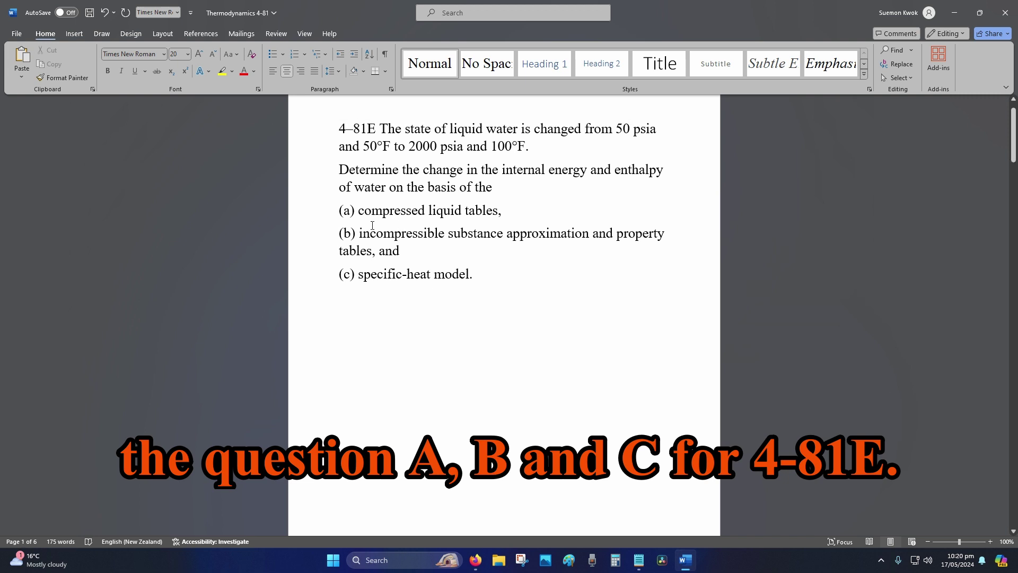
scroll(423, 301, "up", 1)
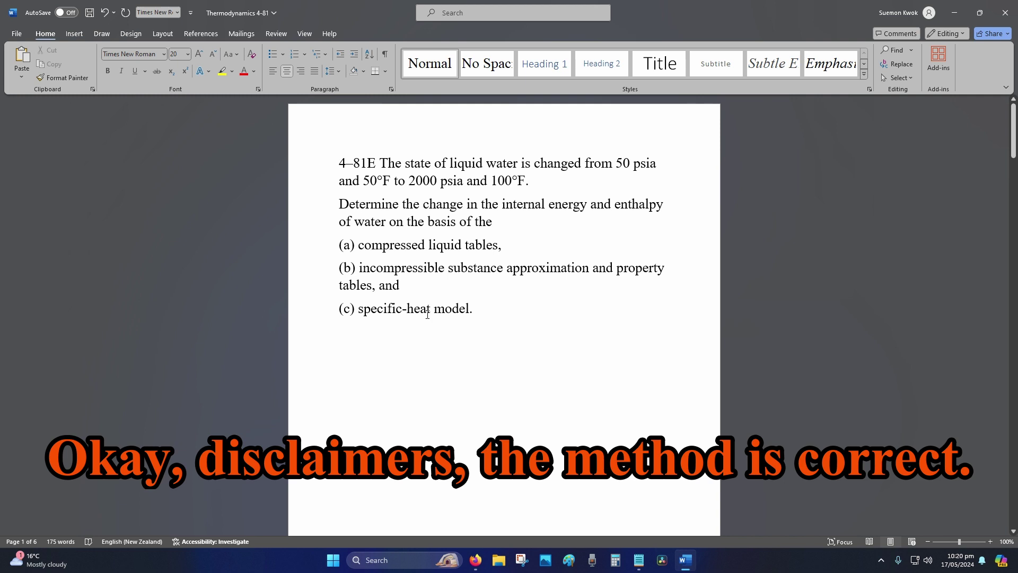
scroll(427, 314, "down", 2)
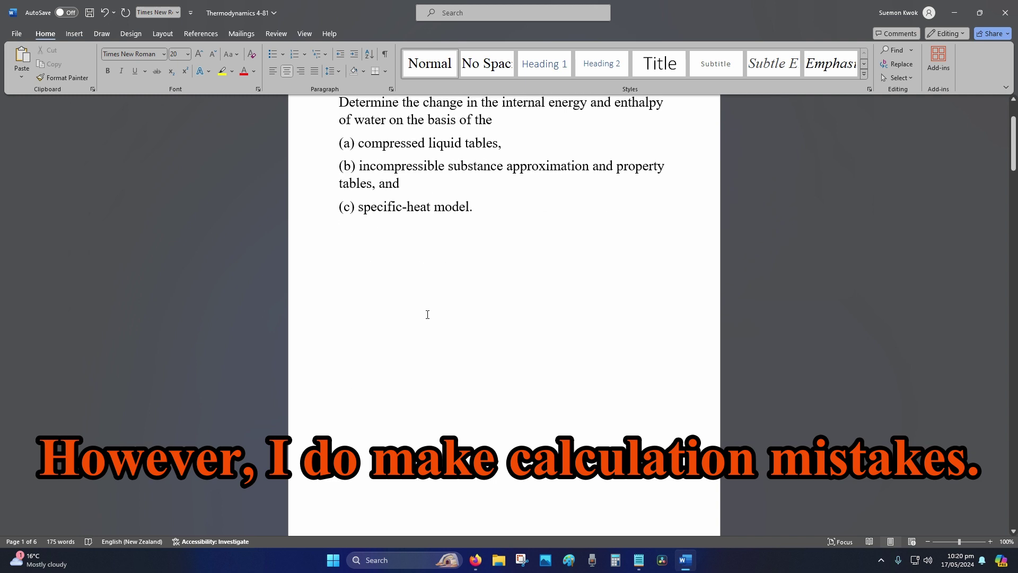
scroll(427, 314, "down", 6)
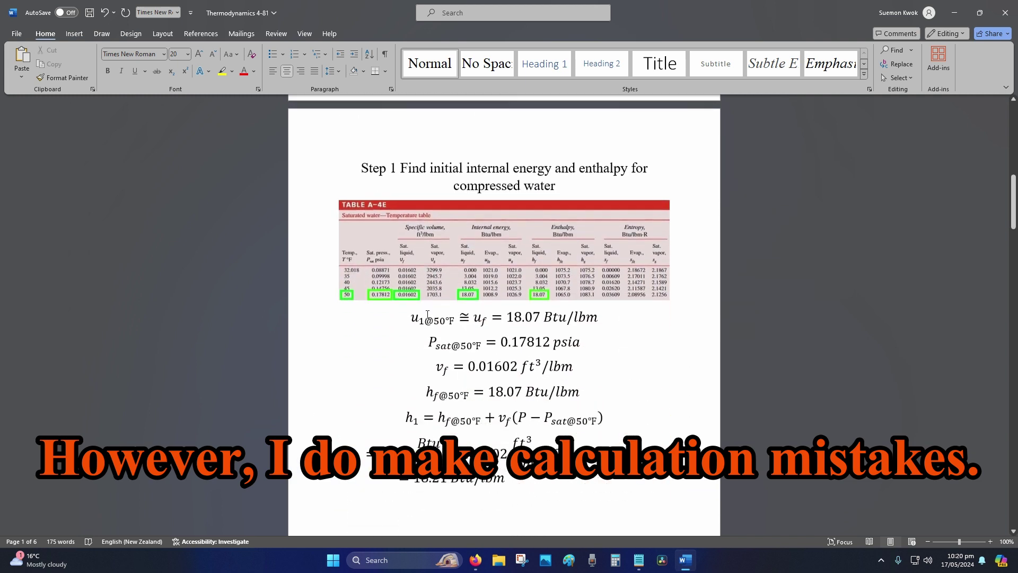
scroll(427, 314, "down", 1)
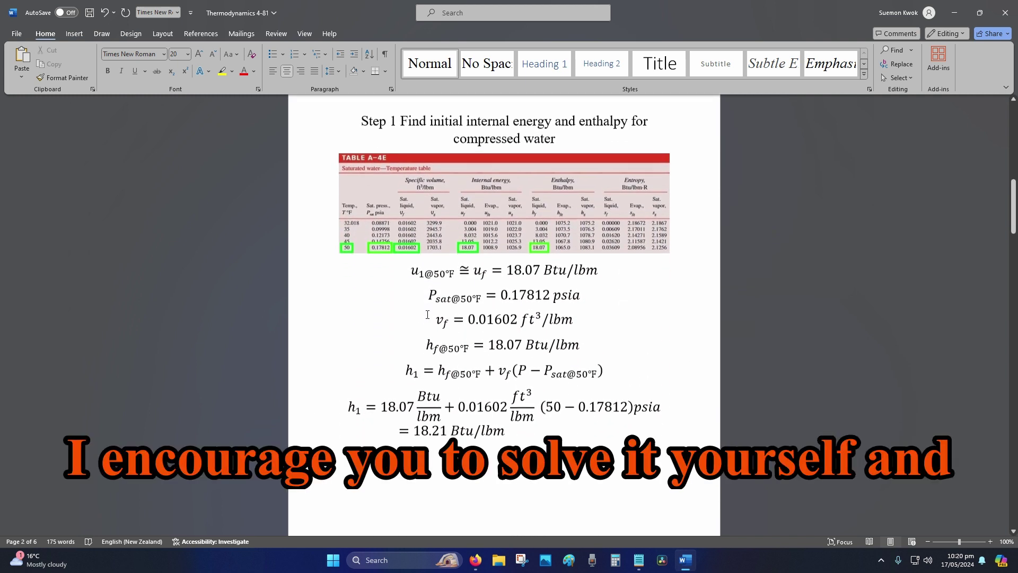
scroll(427, 314, "down", 8)
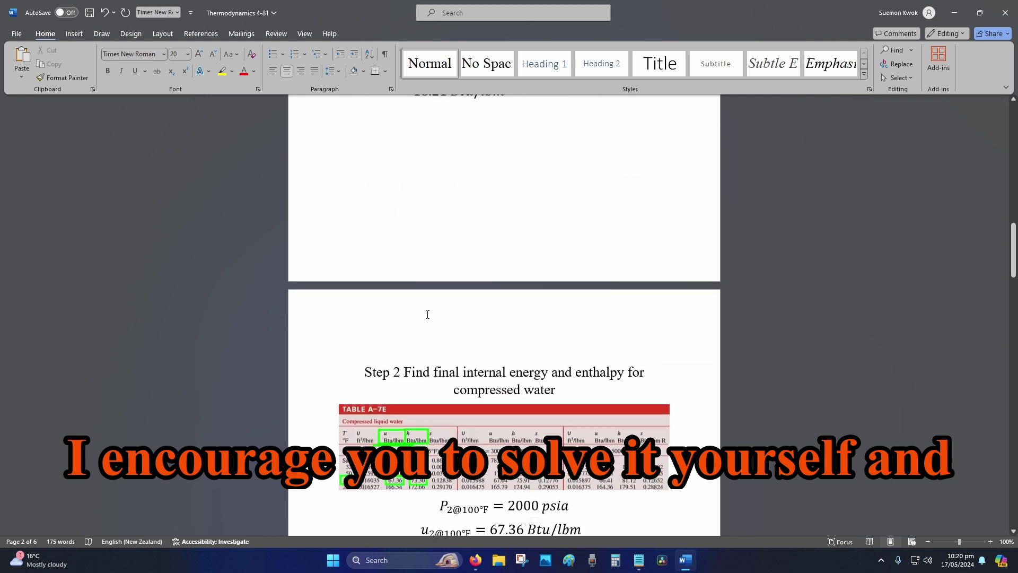
scroll(428, 314, "down", 2)
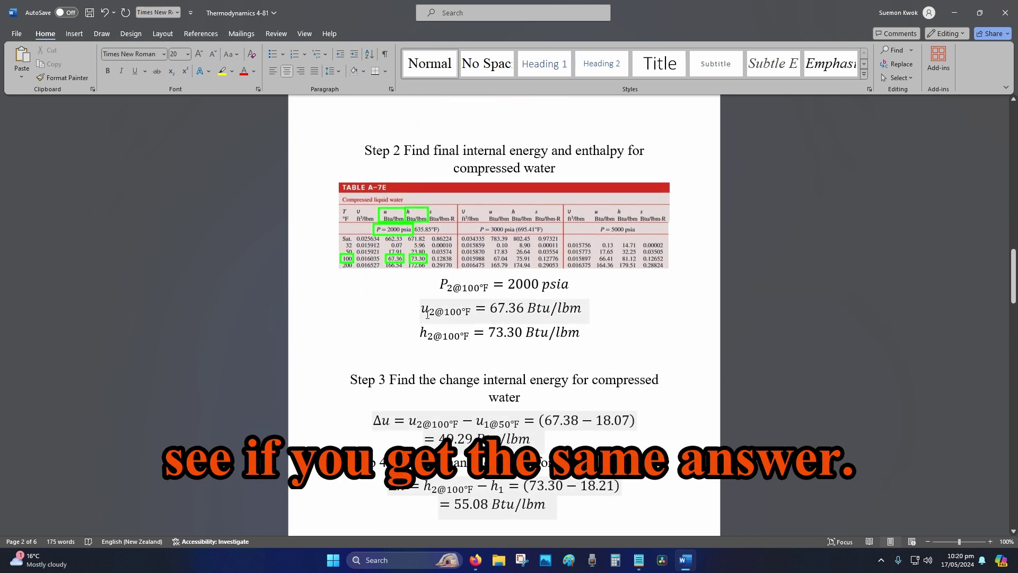
scroll(427, 315, "down", 8)
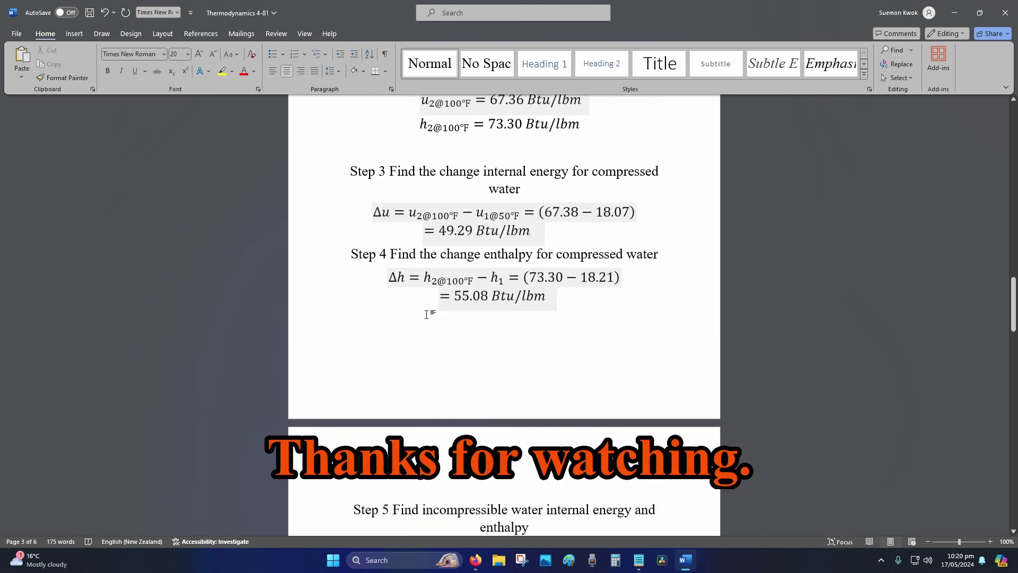
scroll(428, 314, "down", 20)
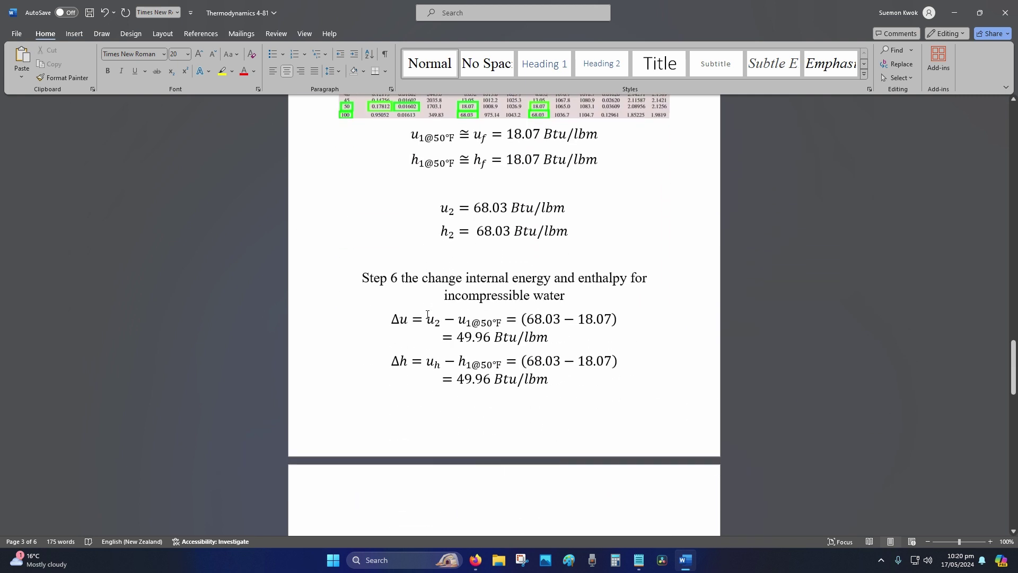
scroll(427, 314, "down", 5)
scroll(427, 314, "down", 10)
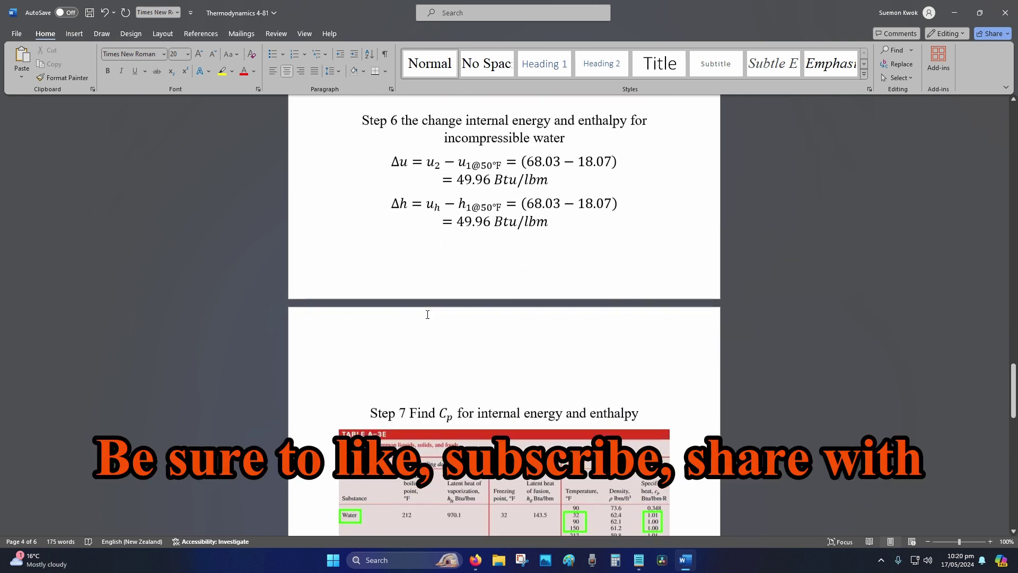
scroll(427, 314, "down", 3)
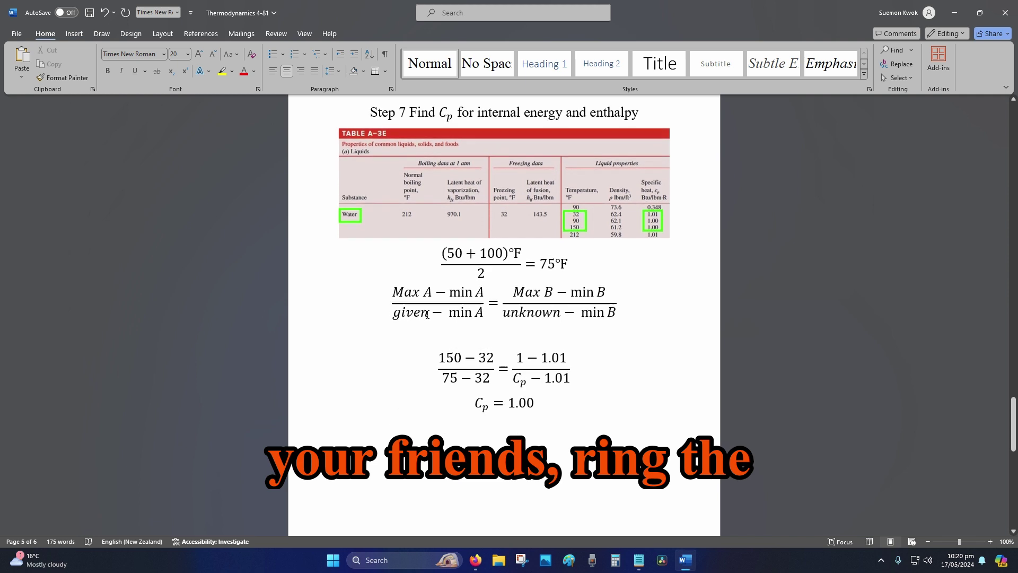
scroll(427, 314, "down", 10)
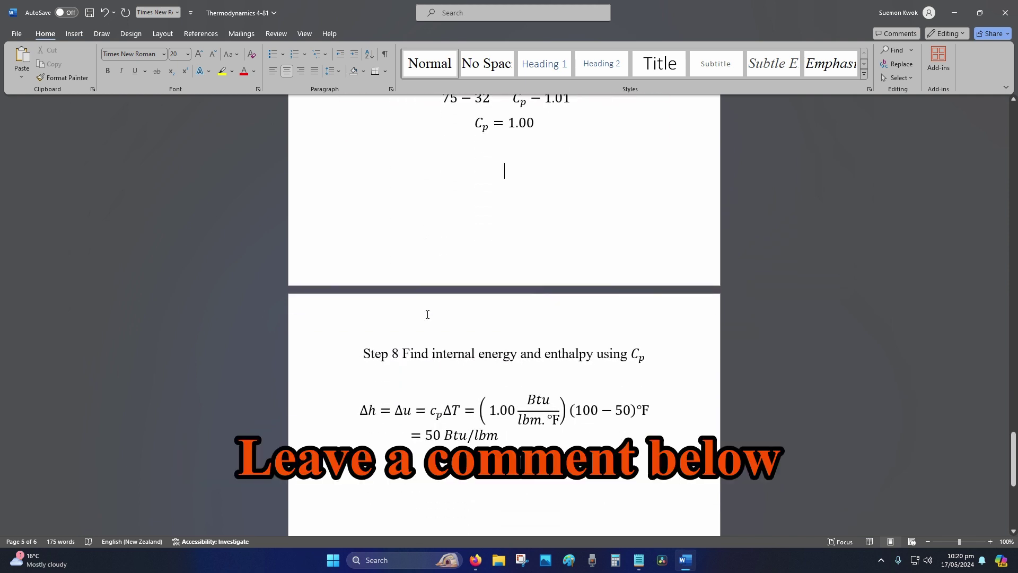
scroll(427, 314, "down", 6)
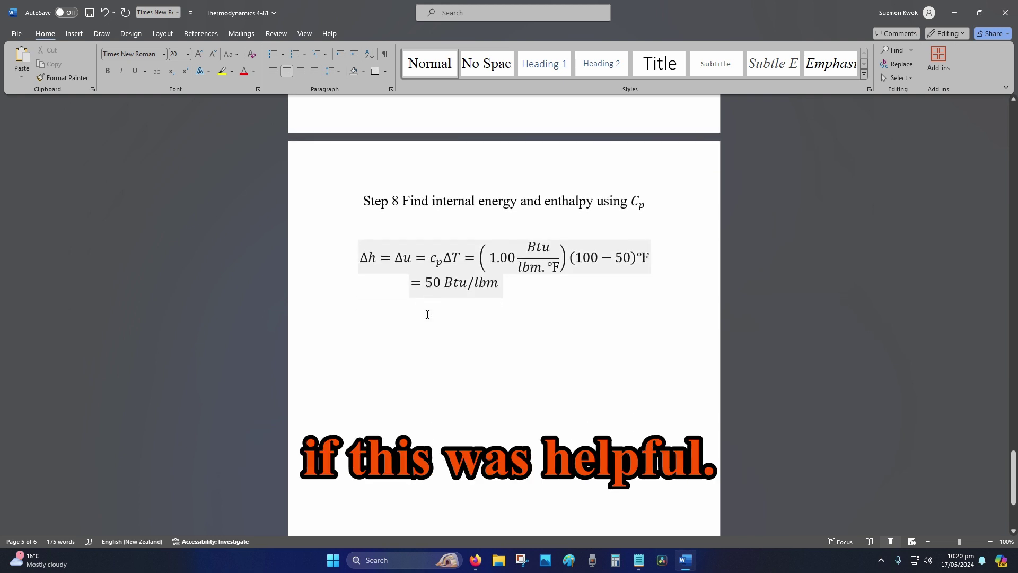
scroll(424, 322, "down", 1)
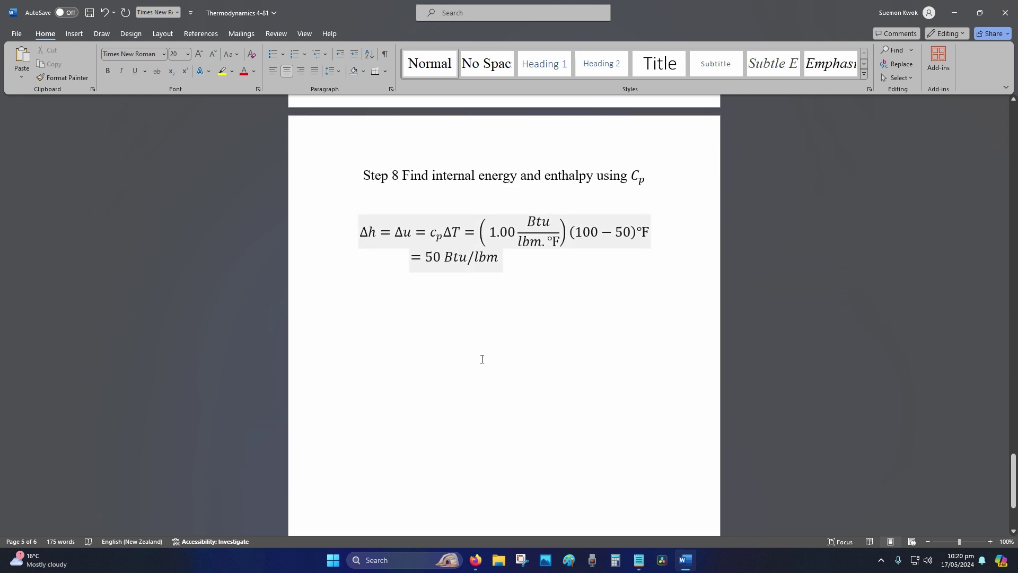